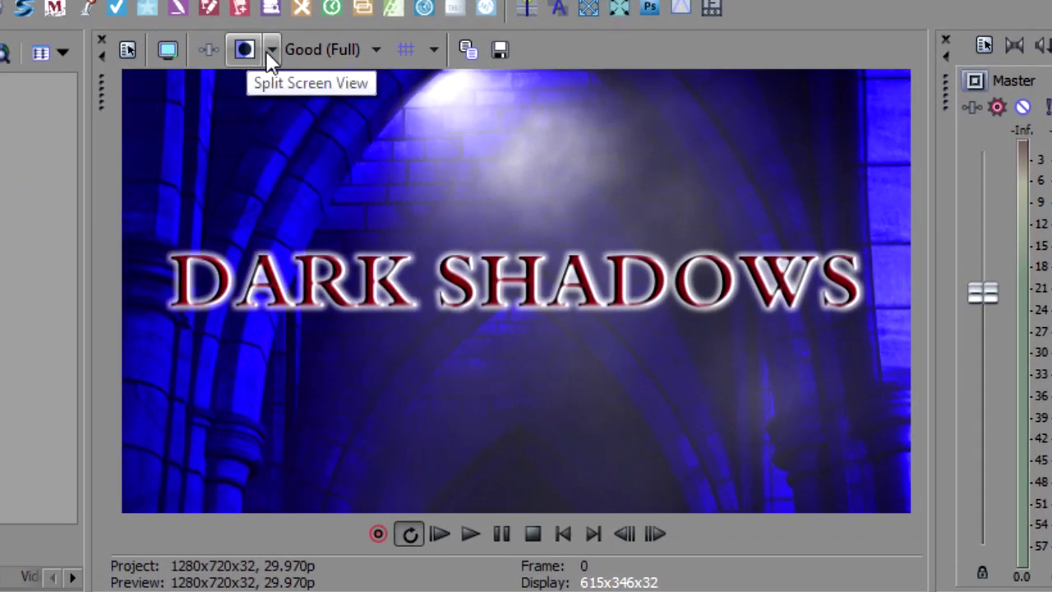
Compare the blue effected image against the original with effects bypassed in the preview.
left_click(268, 51)
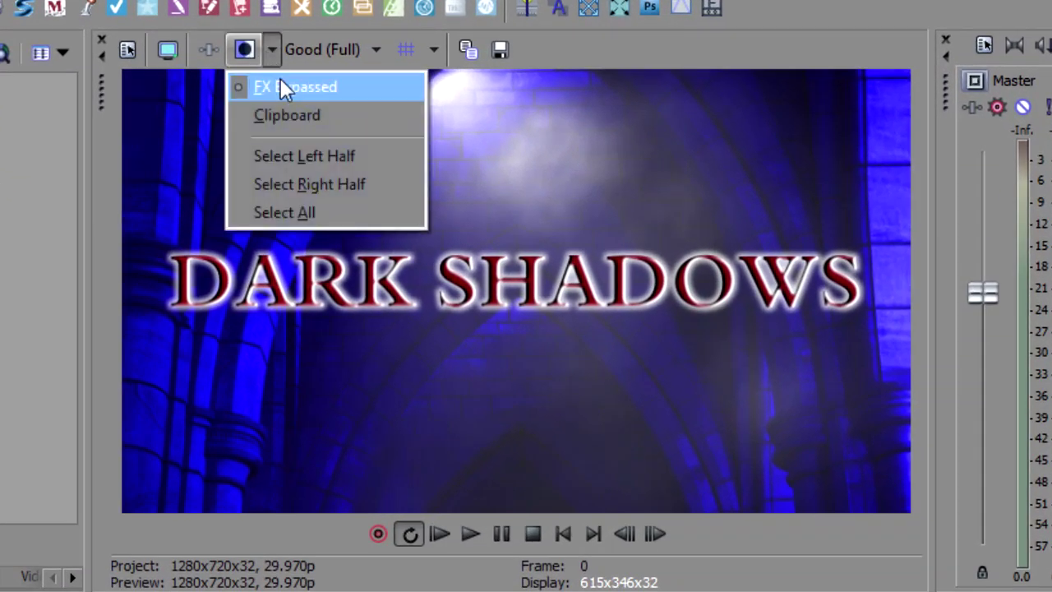
left_click(324, 215)
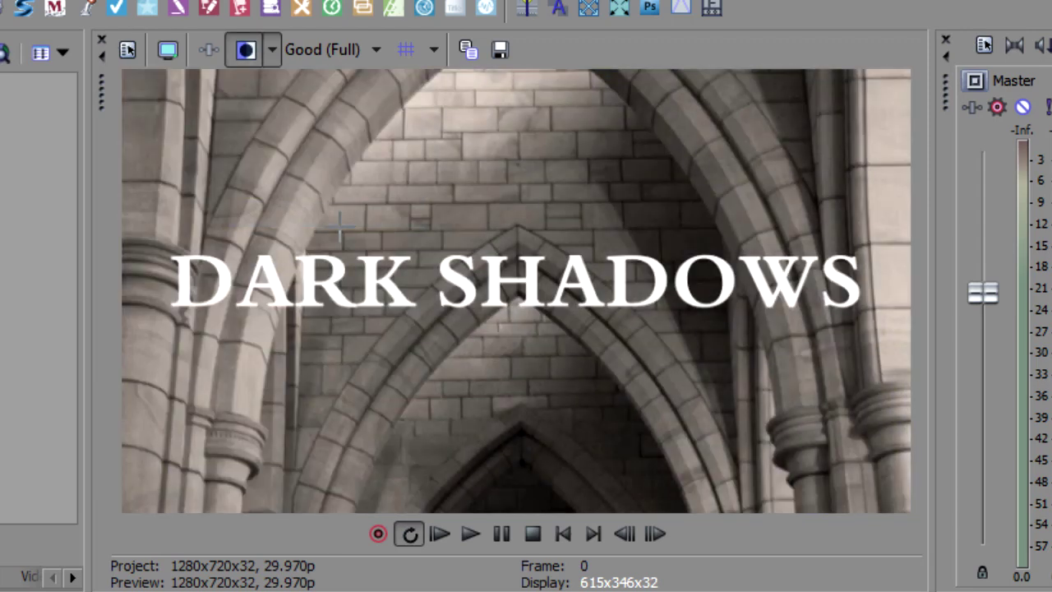
left_click(242, 50)
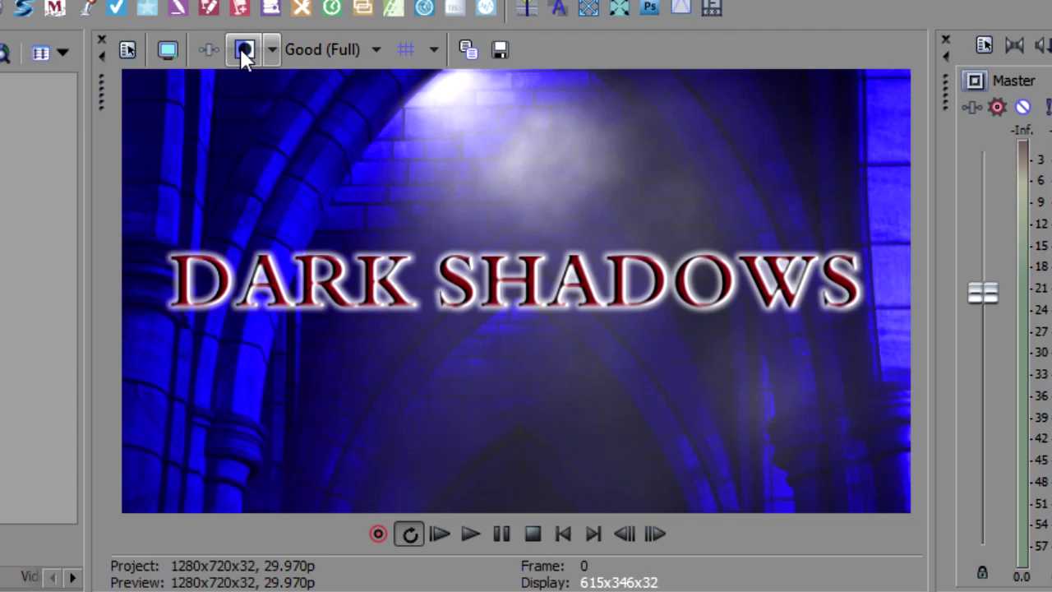
left_click(243, 50)
left_click(242, 50)
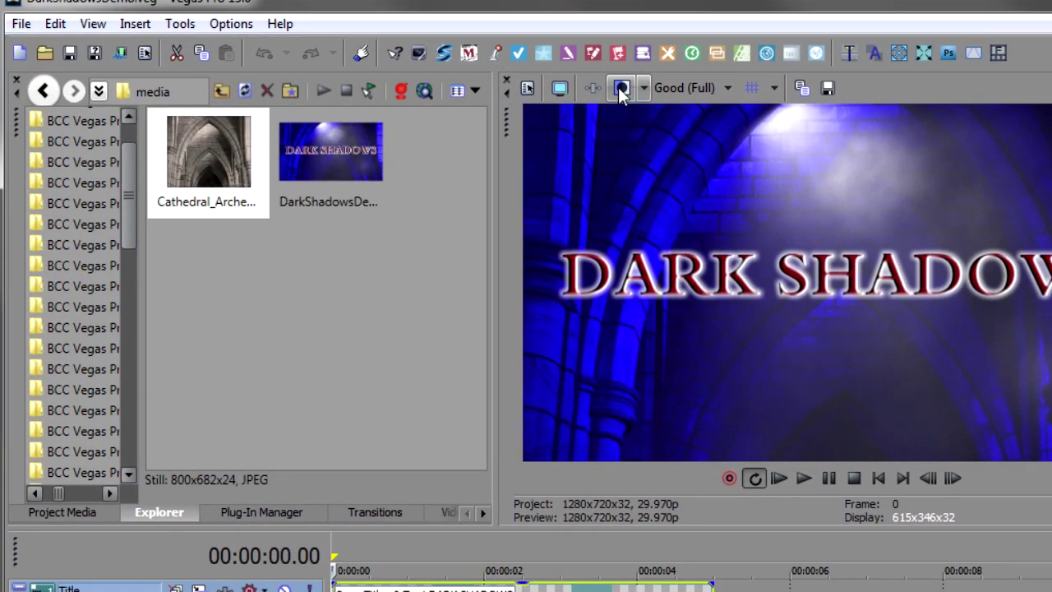
key("F11")
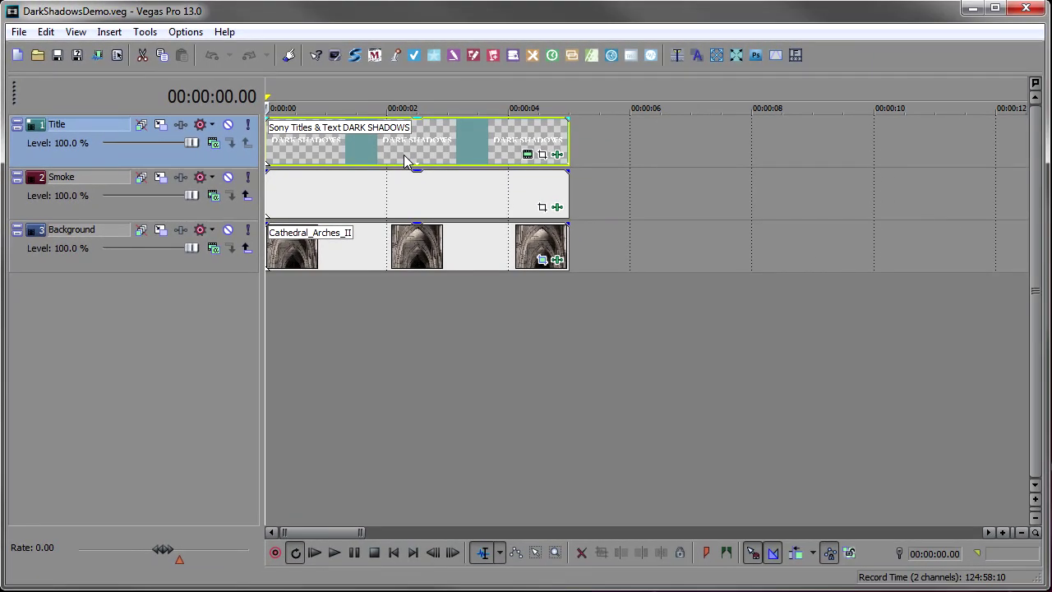
key("F11")
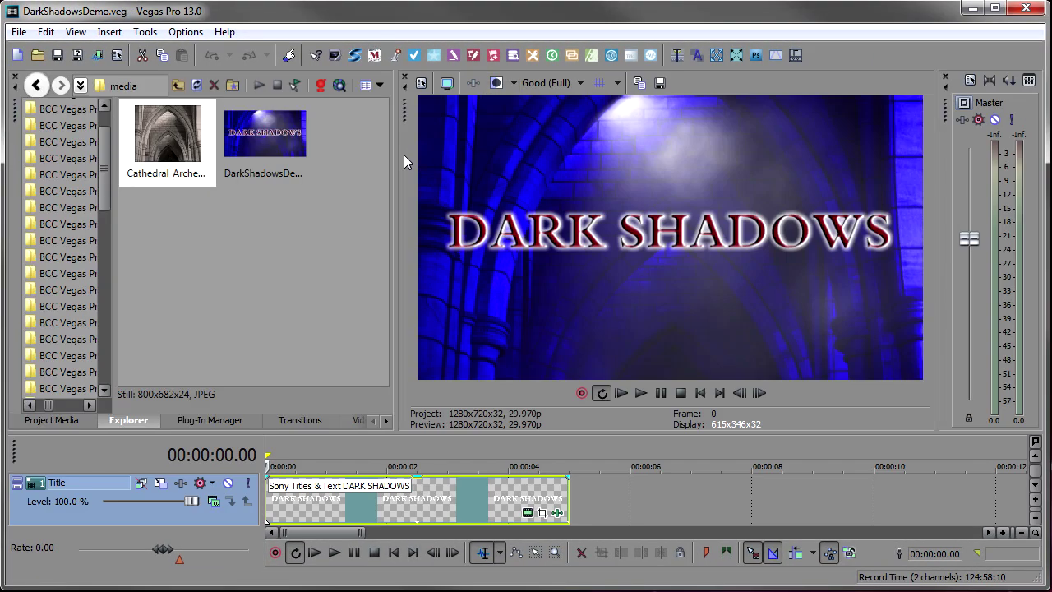
Start a new project with the Cathedral_Arches_II still, pan/cropped to output aspect at 782.6 × 440.2.
left_click(17, 55)
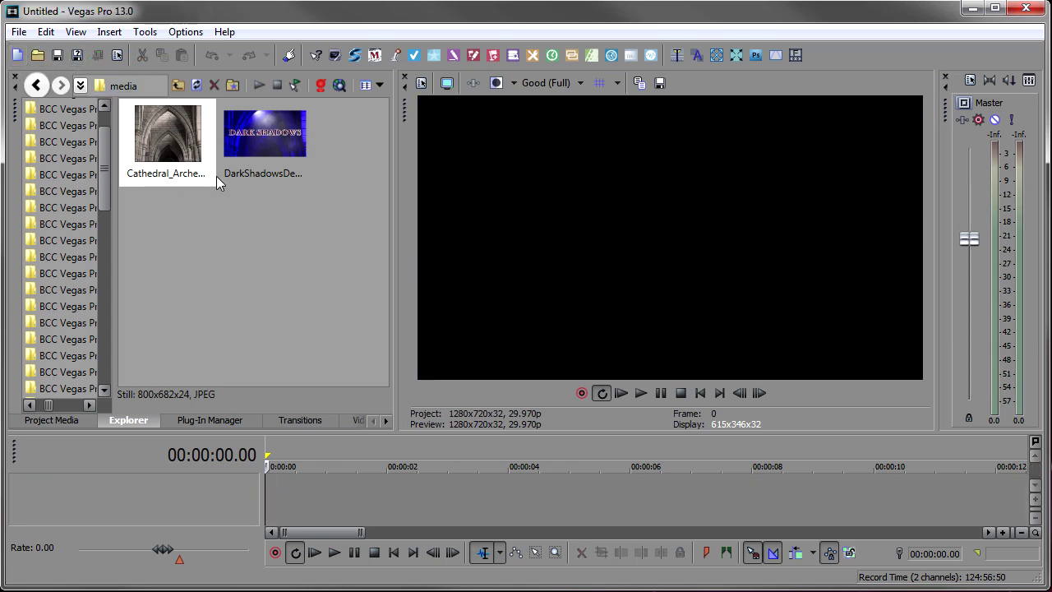
left_click_drag(171, 146, 269, 494)
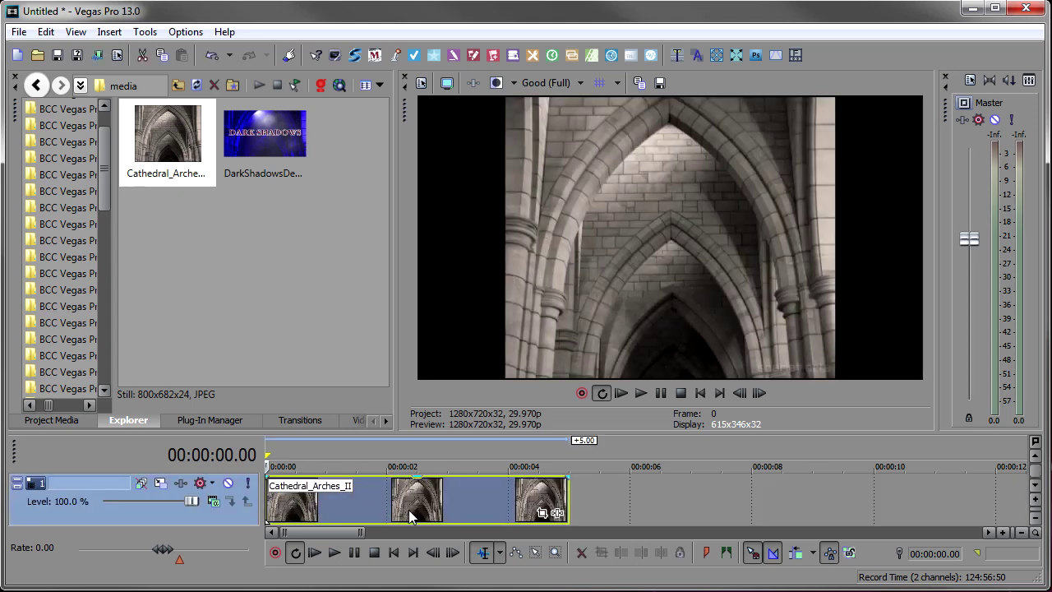
left_click(542, 513)
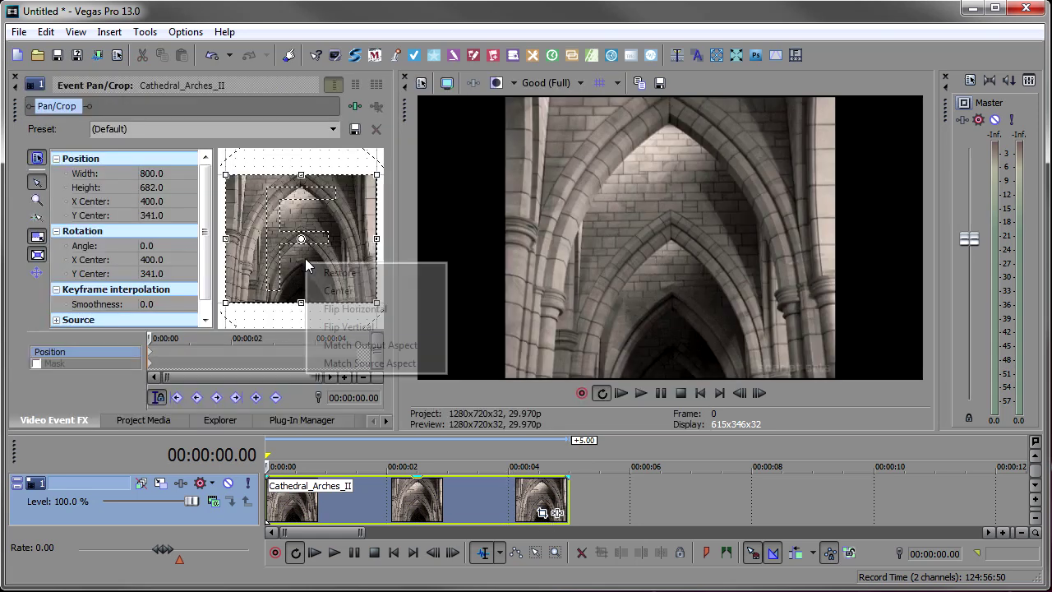
right_click(304, 259)
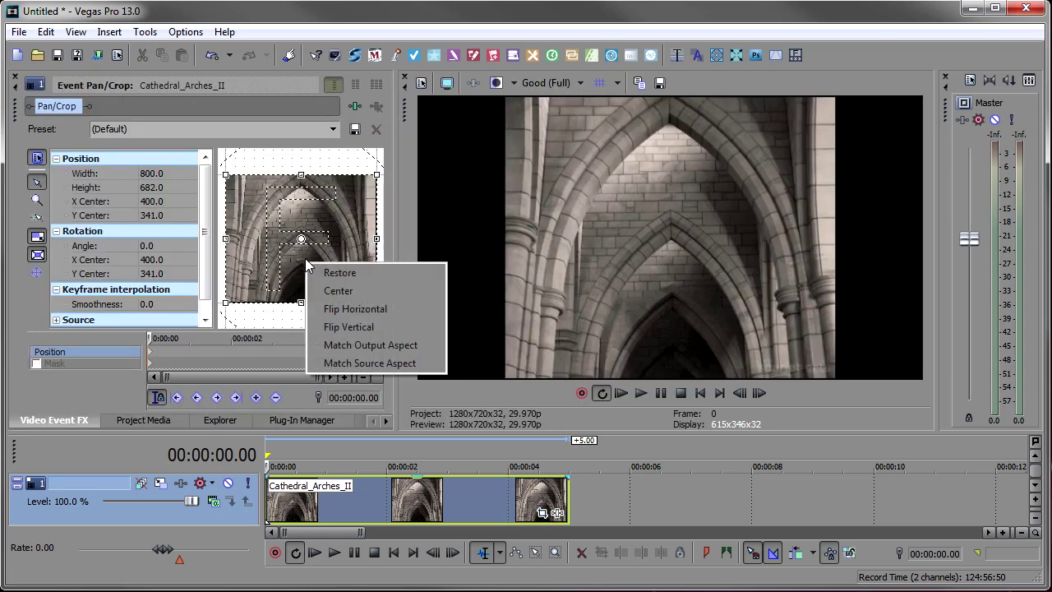
left_click(361, 348)
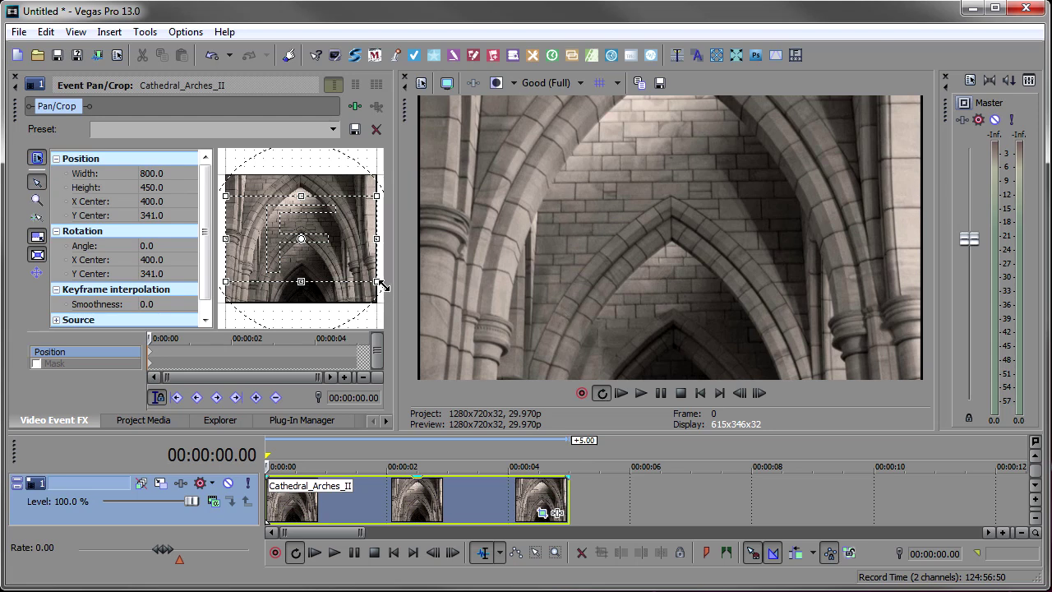
left_click_drag(381, 285, 380, 284)
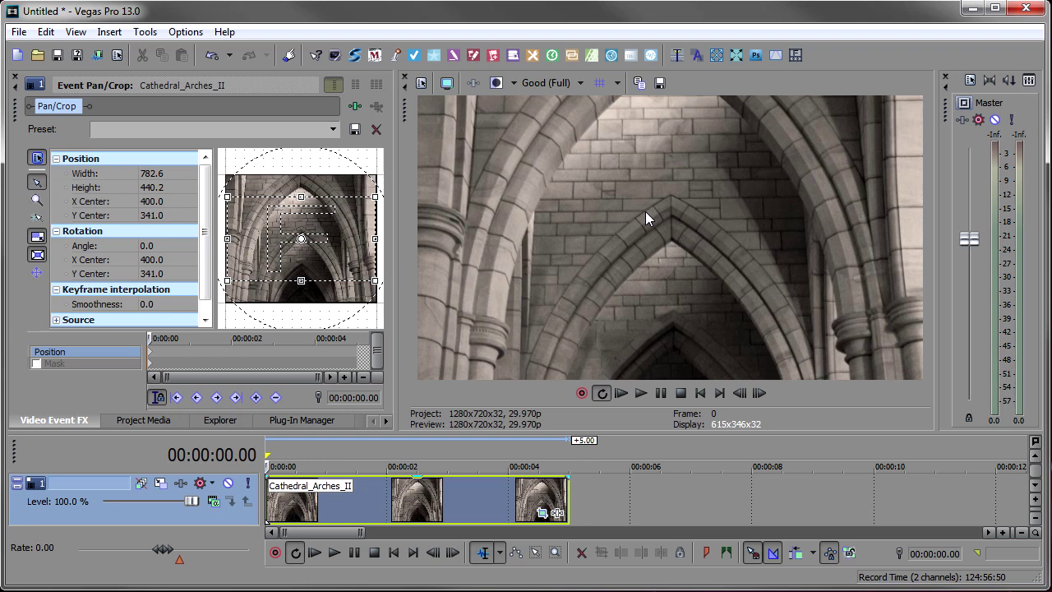
Add BCC Colorize from BCC Color & Tone to the cathedral event.
left_click(446, 497)
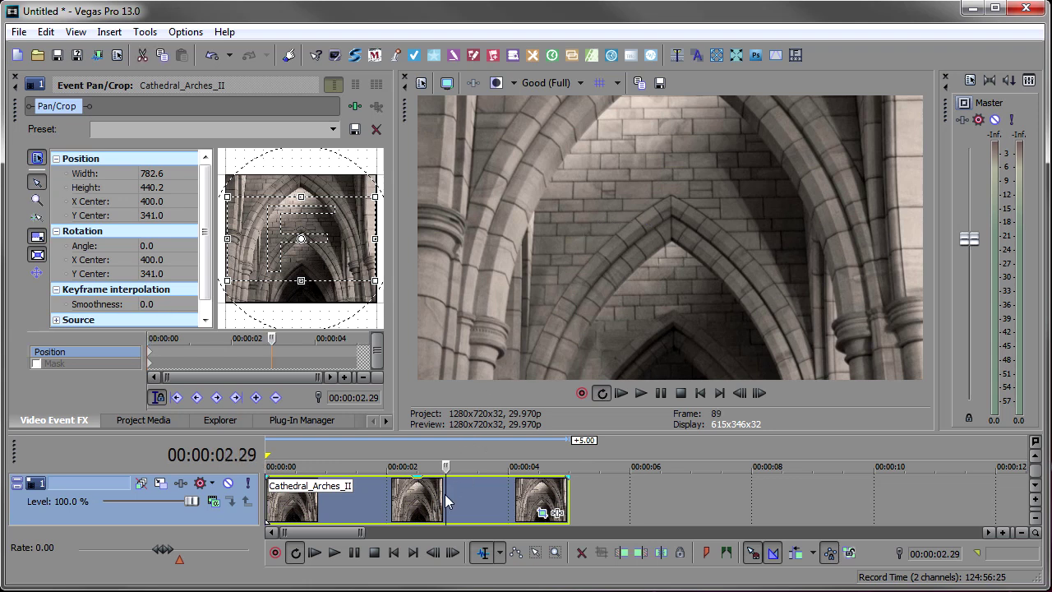
left_click(355, 509)
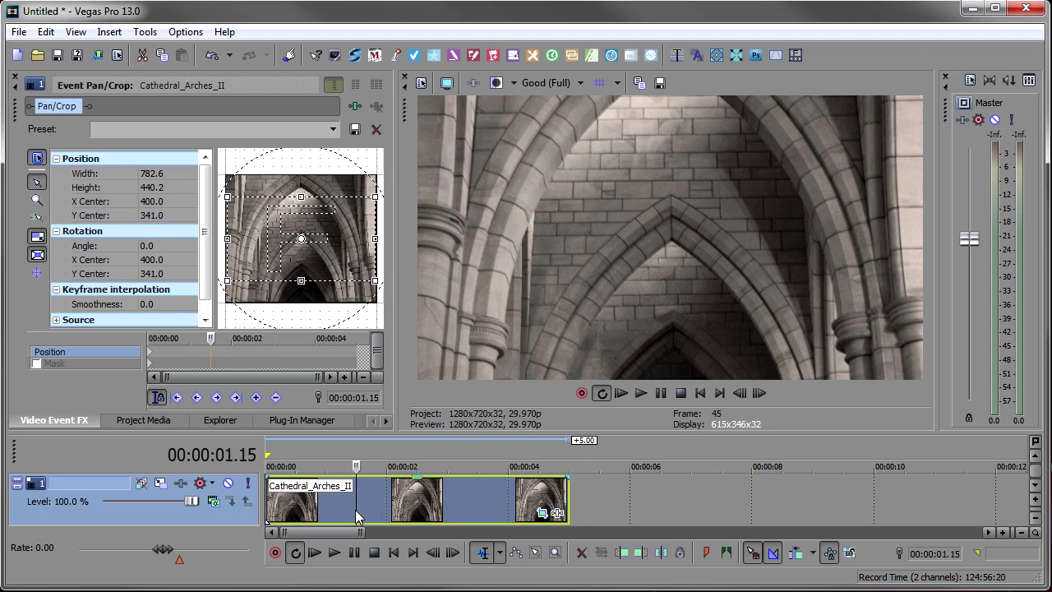
left_click(561, 516)
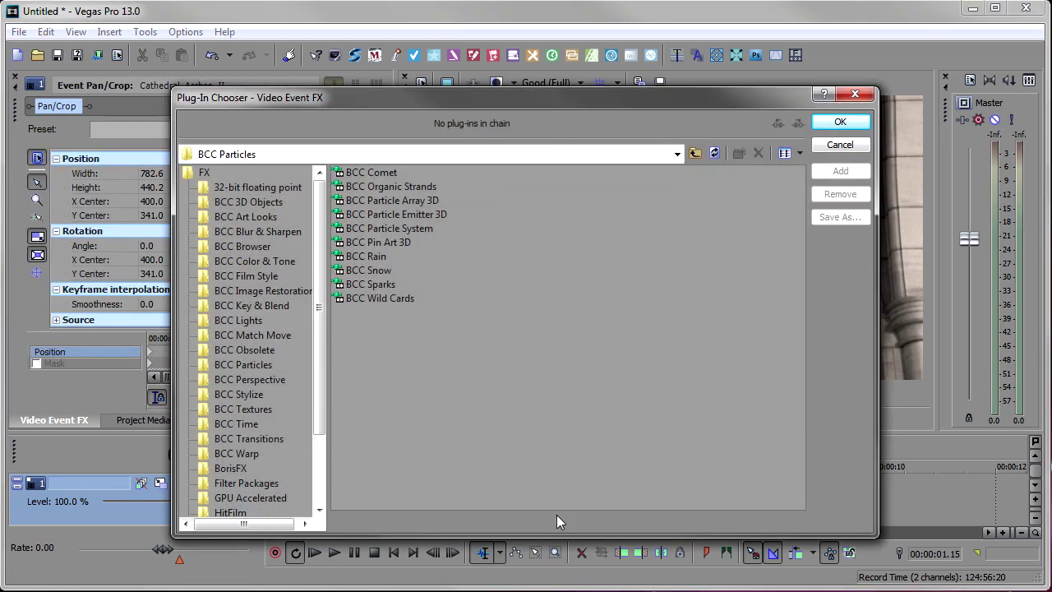
left_click(249, 259)
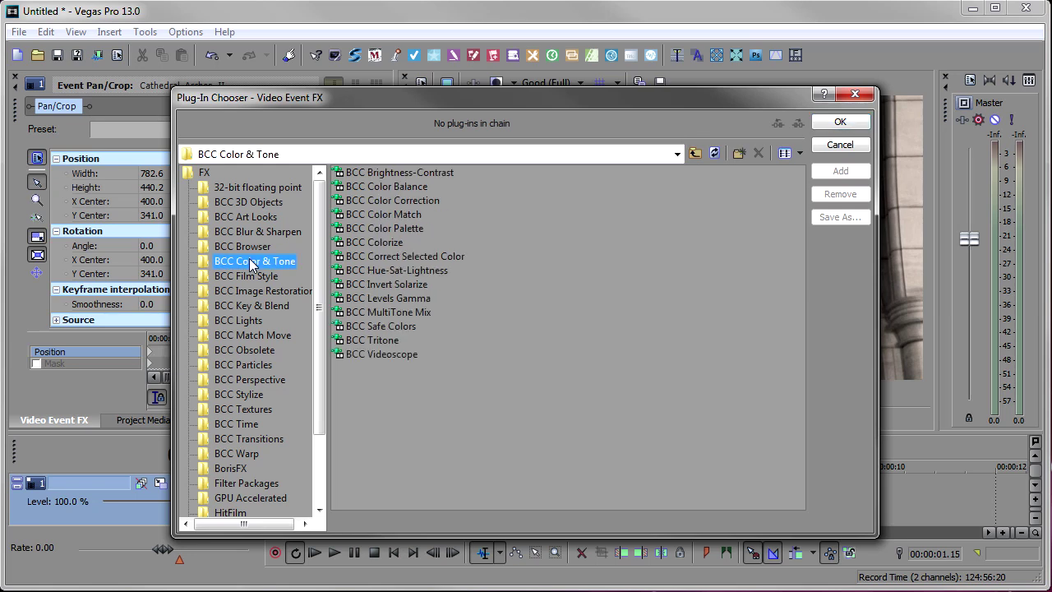
double_click(392, 236)
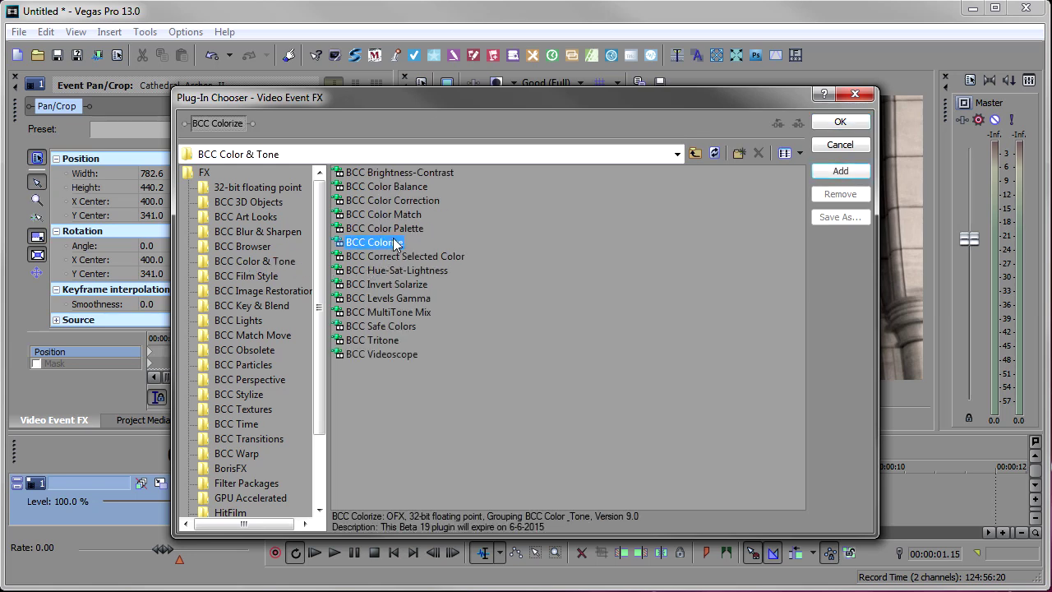
left_click(836, 122)
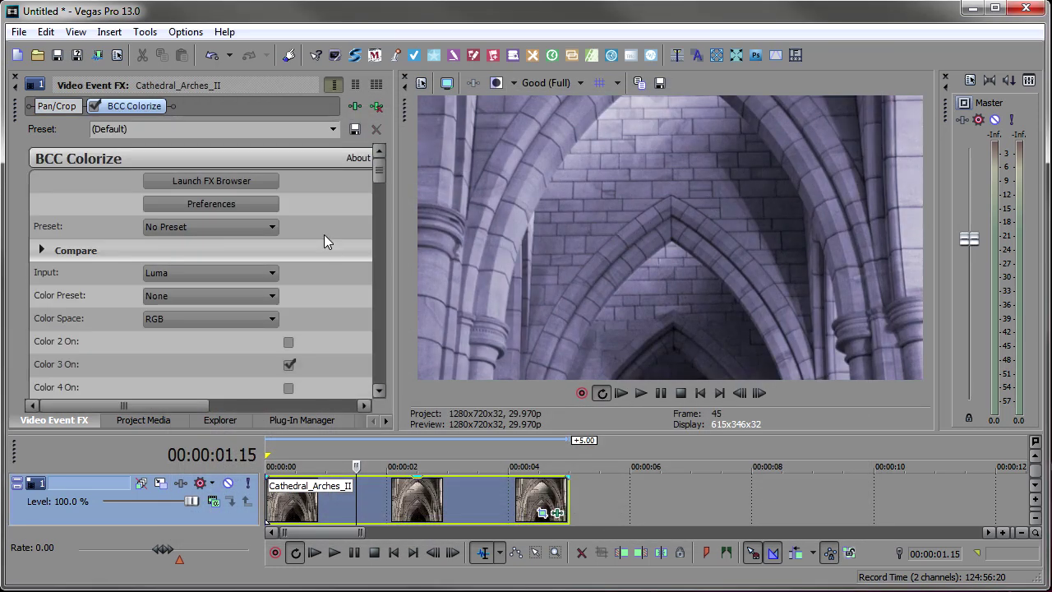
Set Colorize's Color 3 to a saturated blue of 240, 1.0, 0.73.
left_click_drag(377, 170, 382, 247)
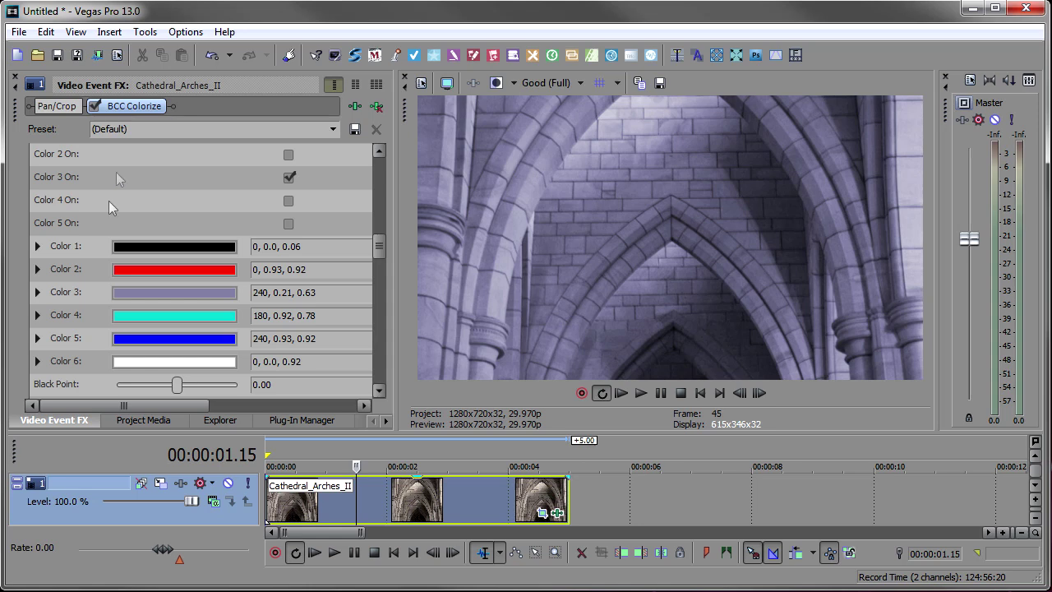
left_click(175, 294)
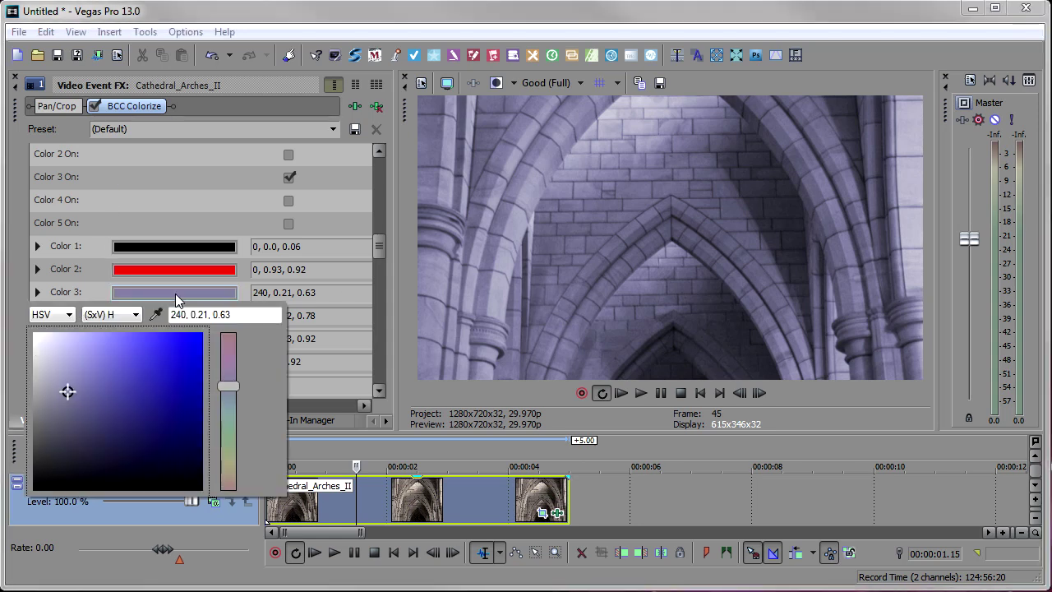
left_click(190, 354)
left_click_drag(190, 354, 204, 378)
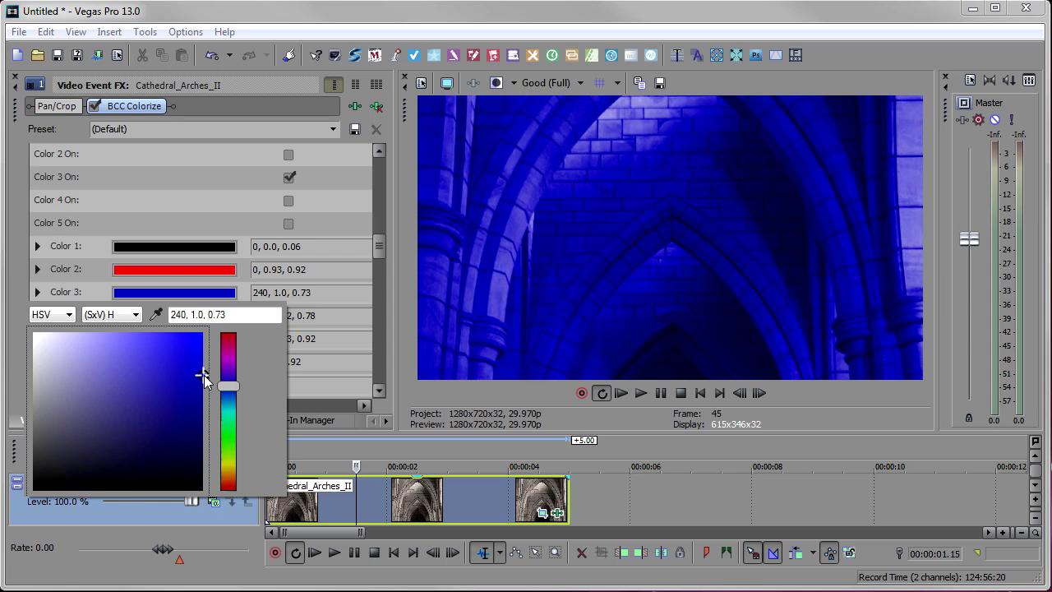
left_click(233, 291)
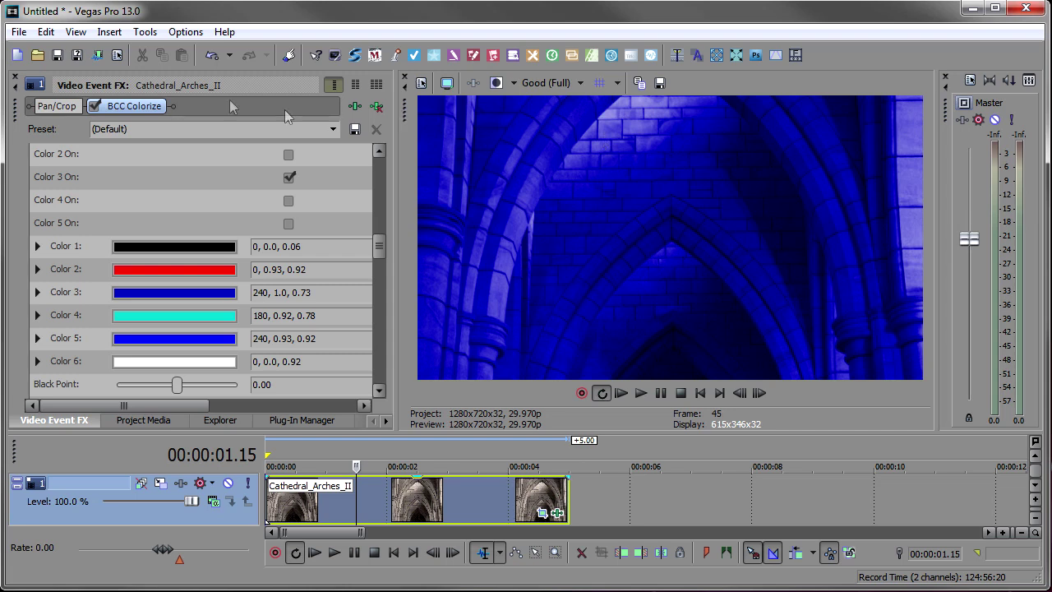
Add a new video track with an empty event at the timeline start.
left_click(110, 32)
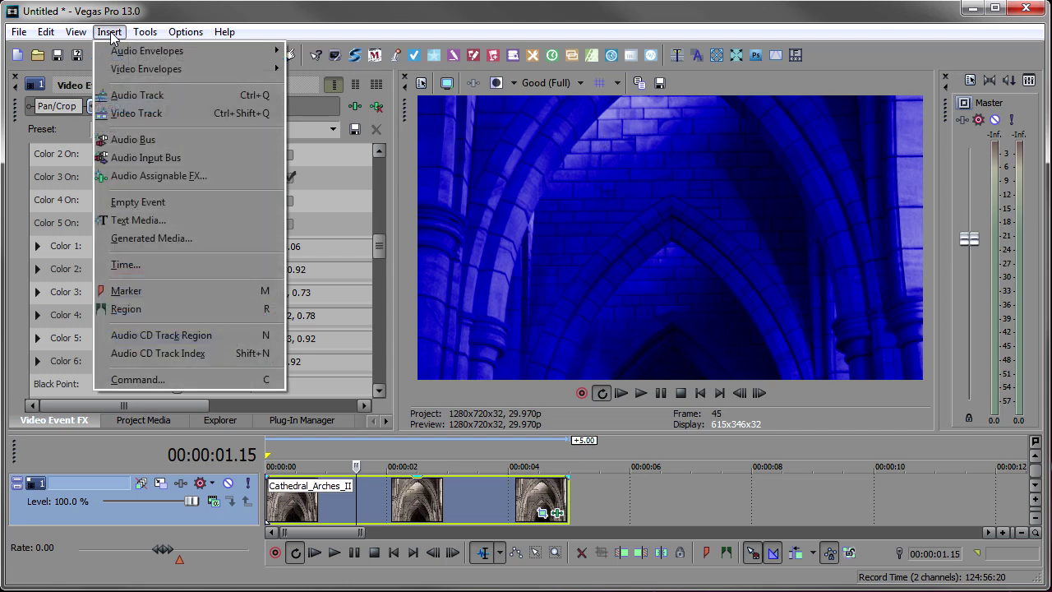
left_click(134, 110)
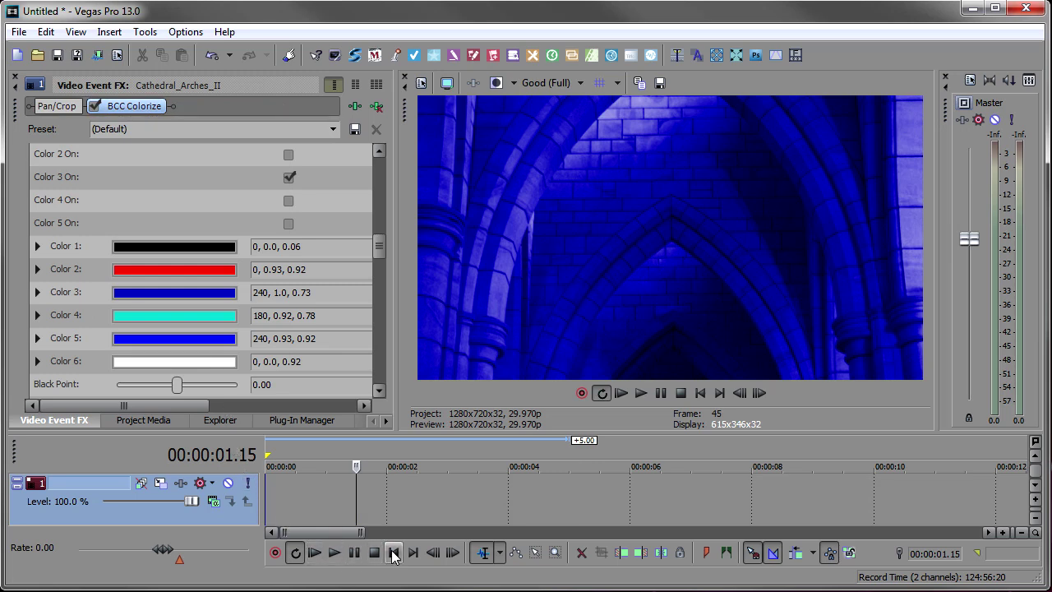
left_click(393, 552)
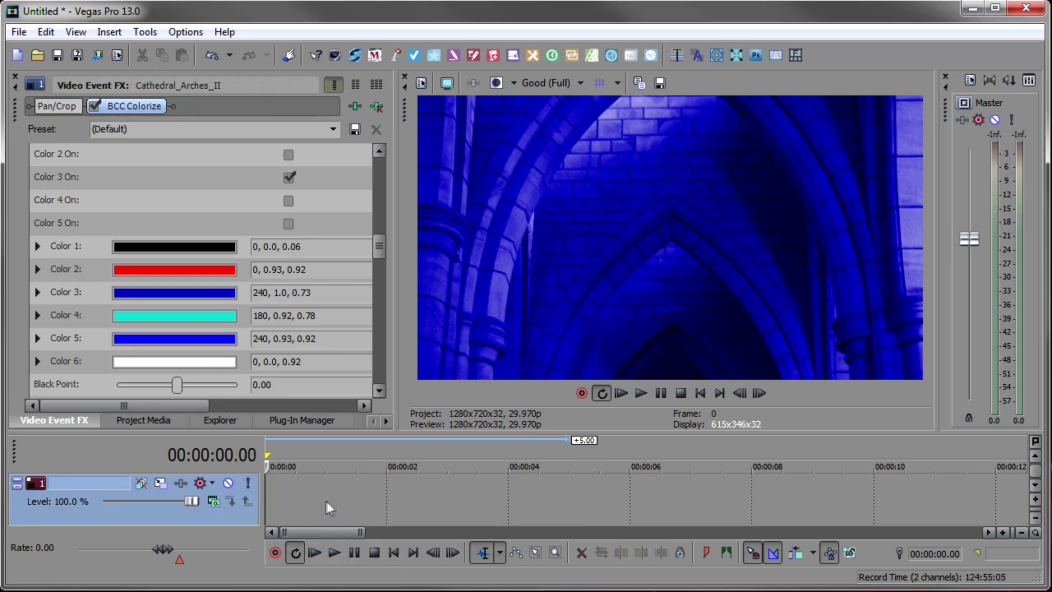
right_click(311, 487)
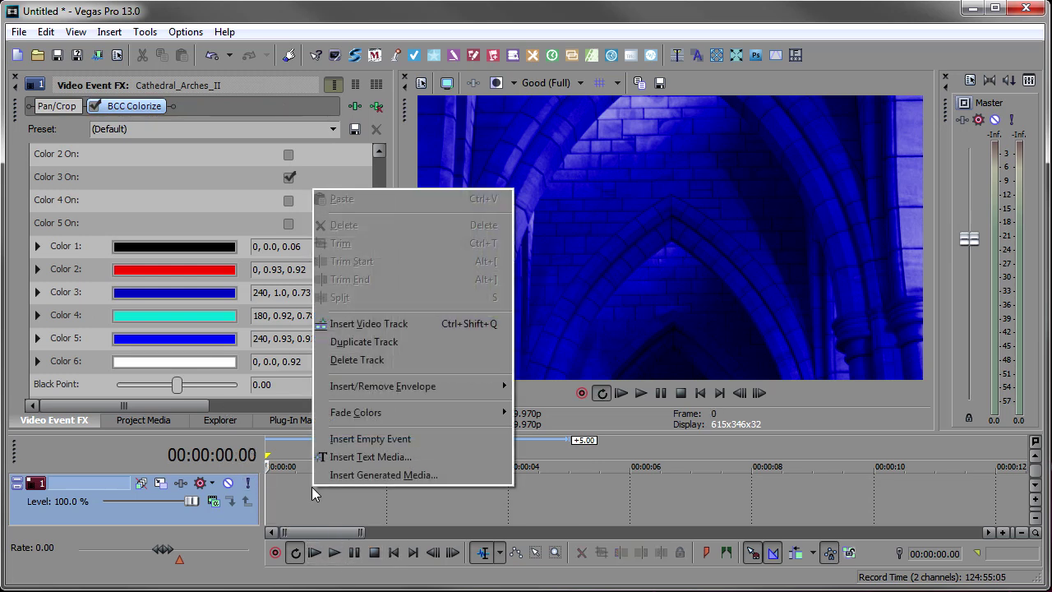
left_click(326, 442)
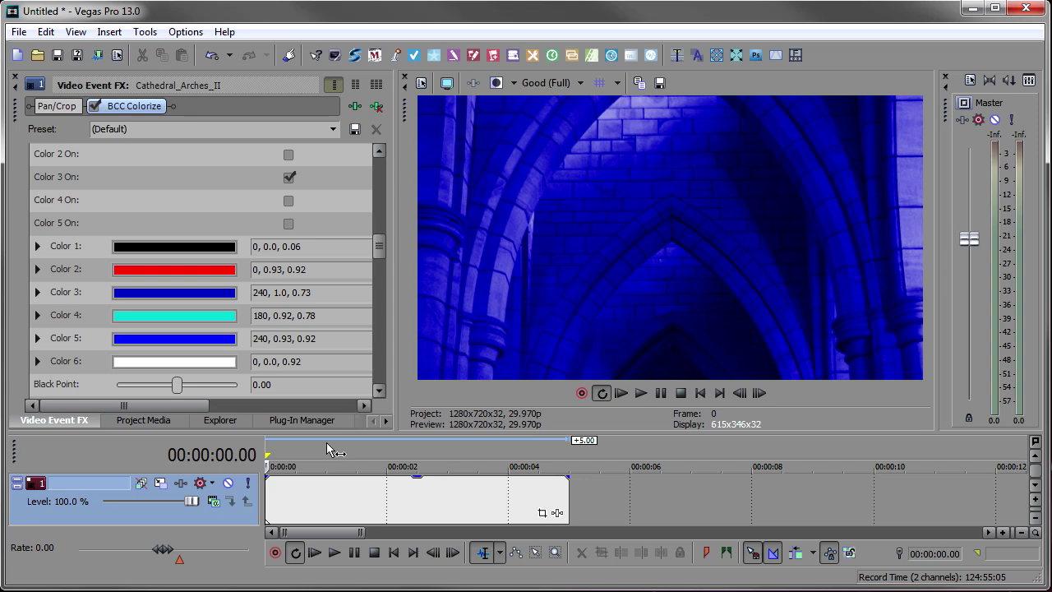
Apply BCC Stage Light from the BCC Lights group to the empty event.
left_click(558, 513)
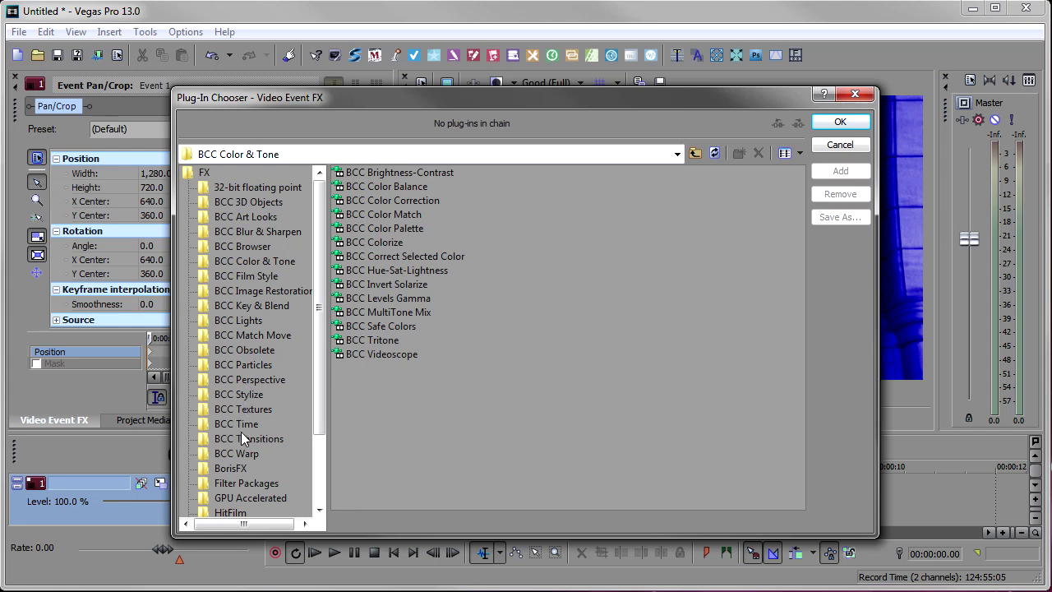
left_click(235, 322)
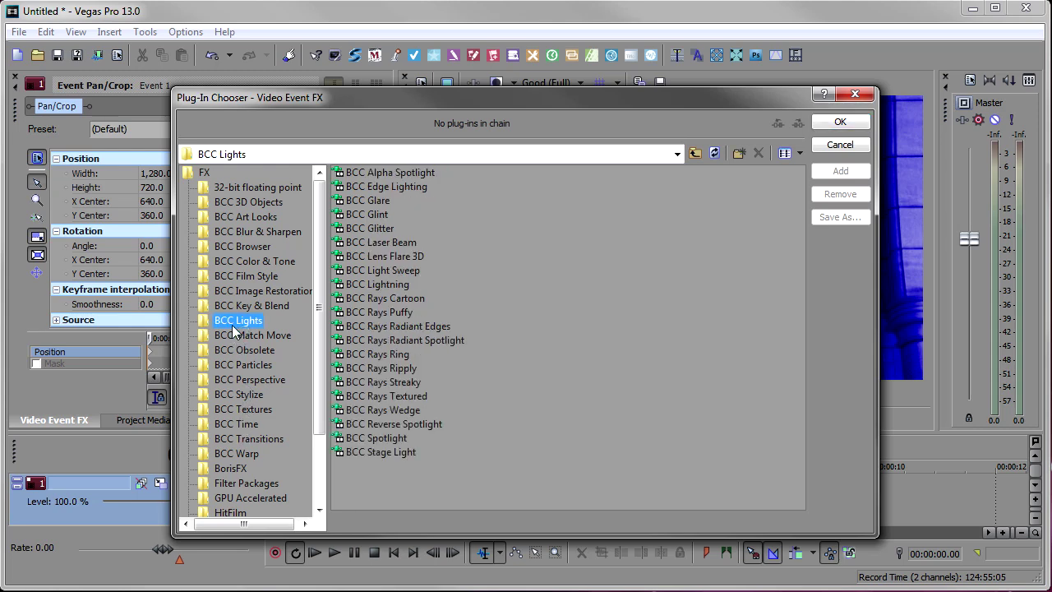
double_click(378, 452)
left_click(839, 122)
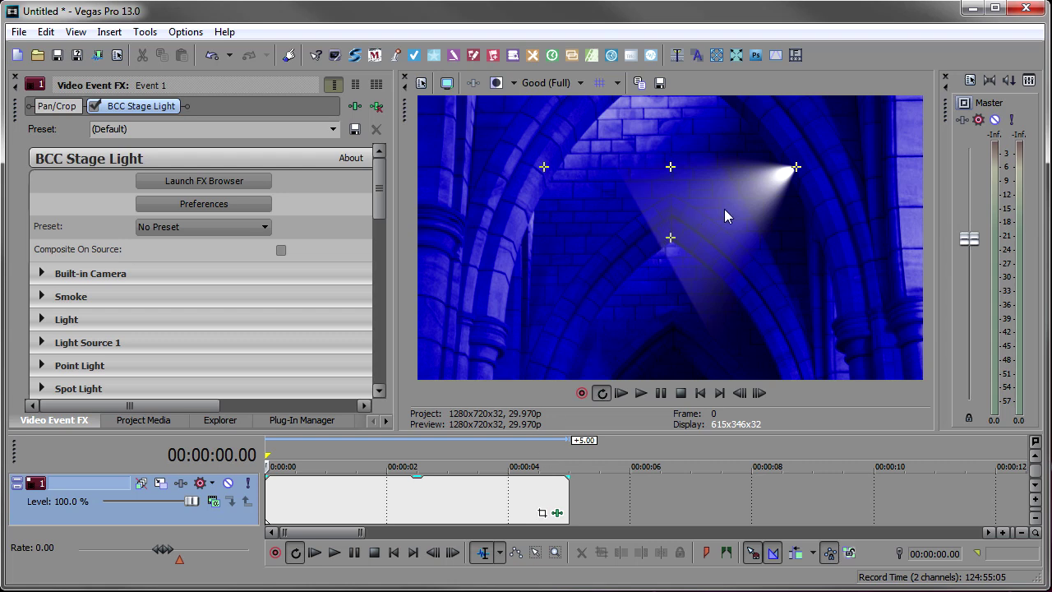
left_click(188, 181)
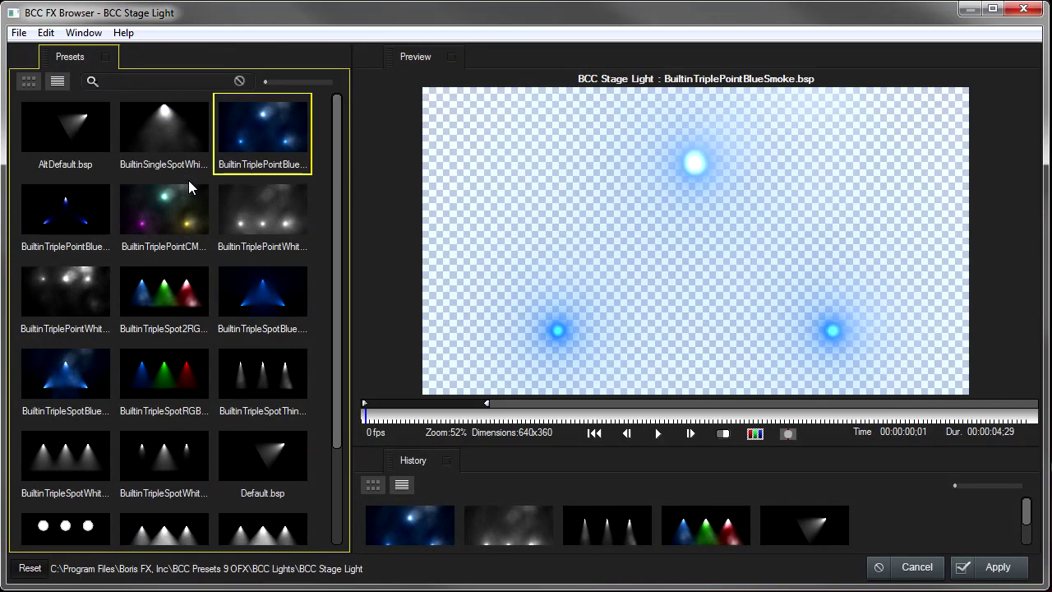
left_click(268, 207)
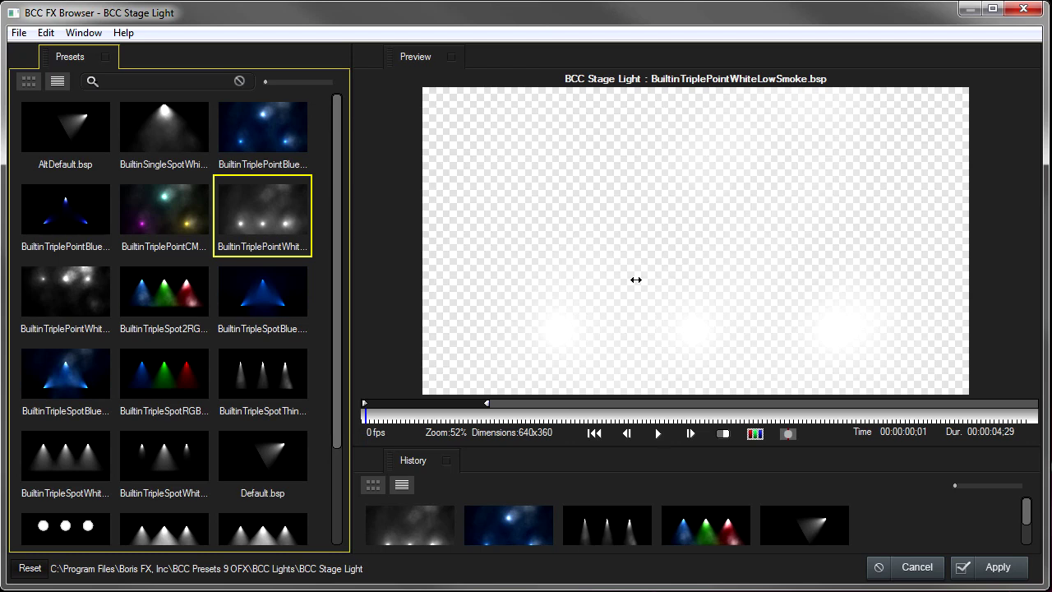
left_click(152, 299)
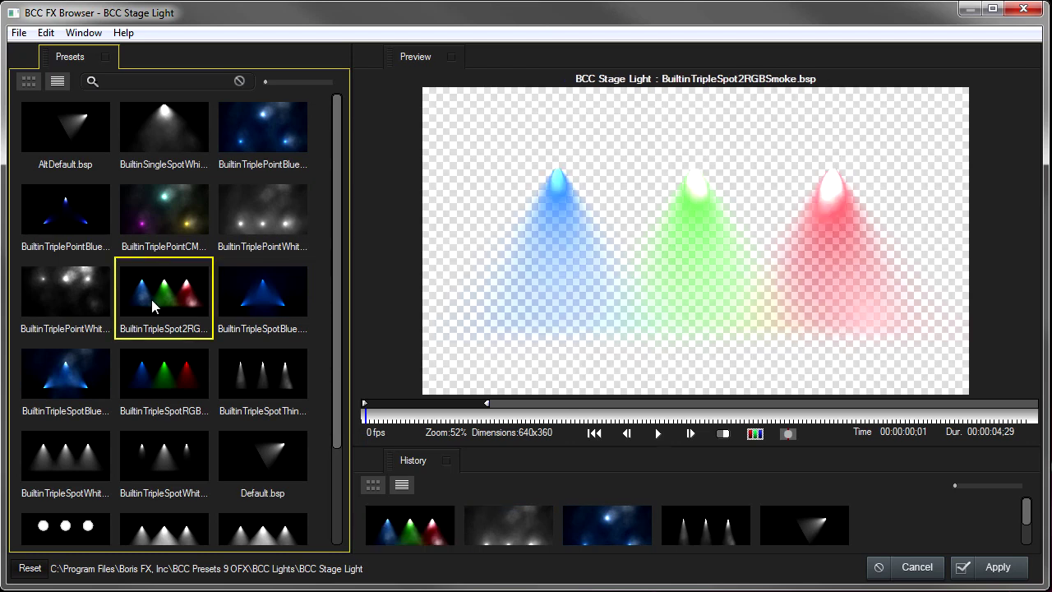
left_click(164, 377)
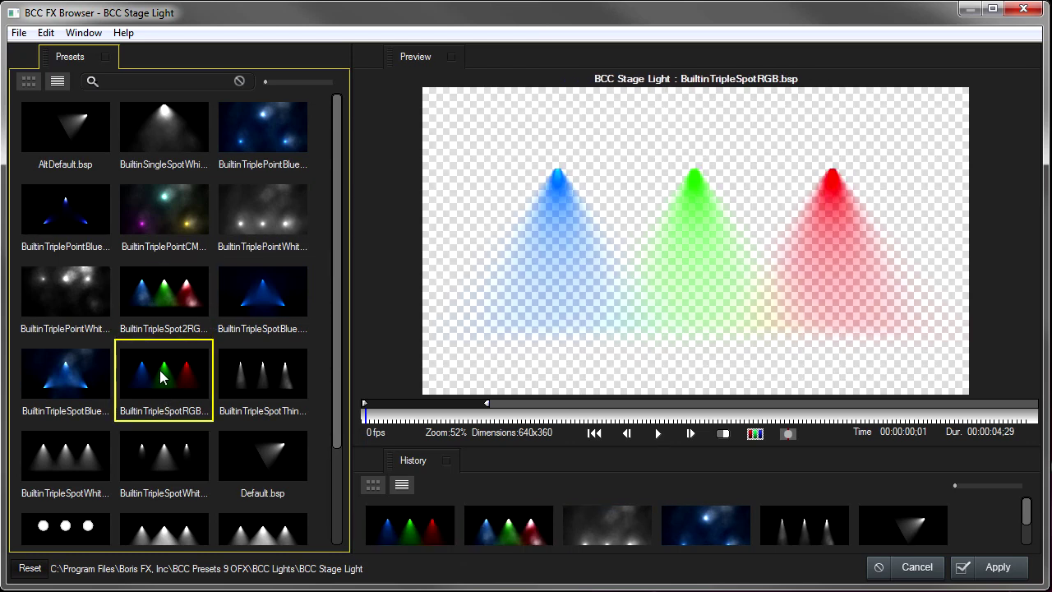
left_click(82, 379)
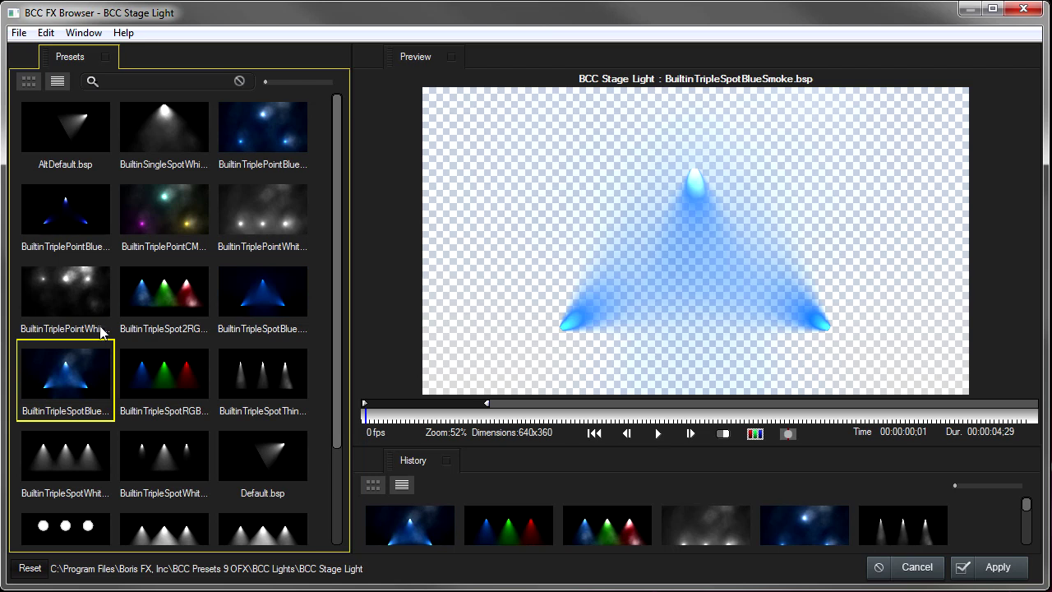
left_click(71, 125)
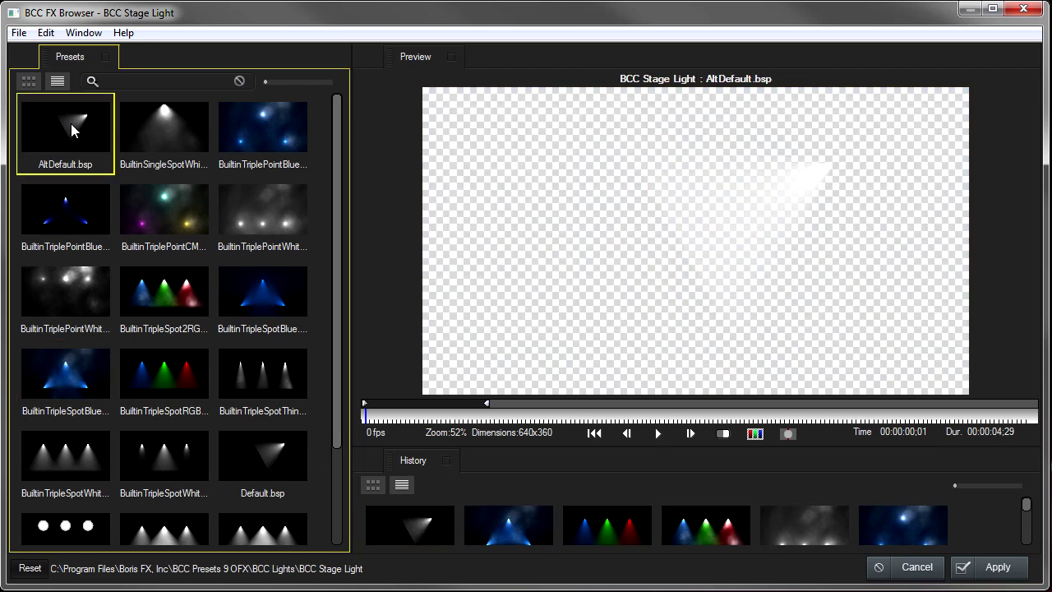
left_click(919, 567)
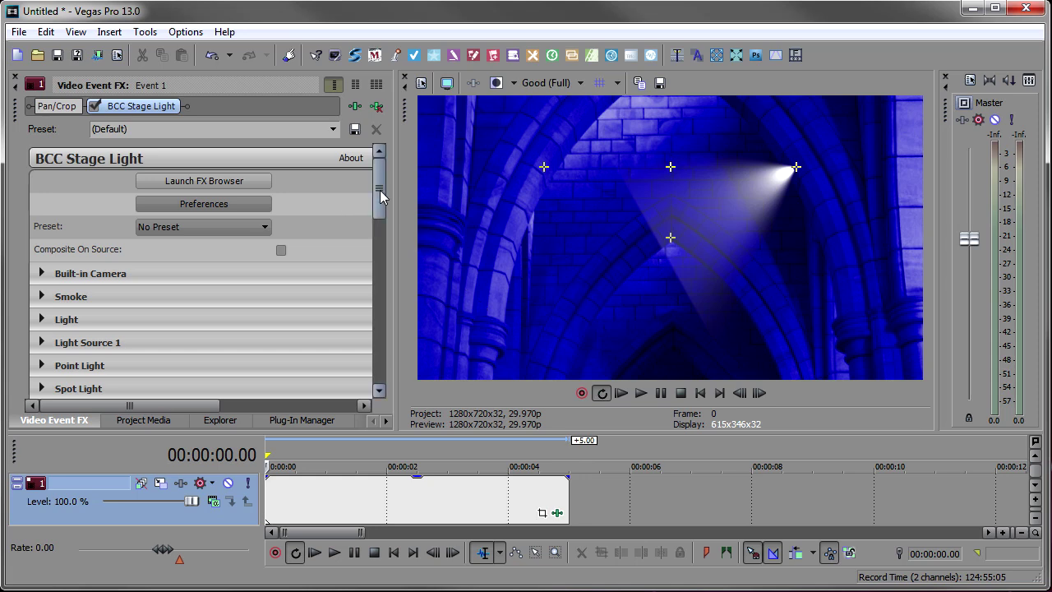
Expand the Light group and switch on Light Sources 2 and 3.
left_click_drag(380, 190, 380, 267)
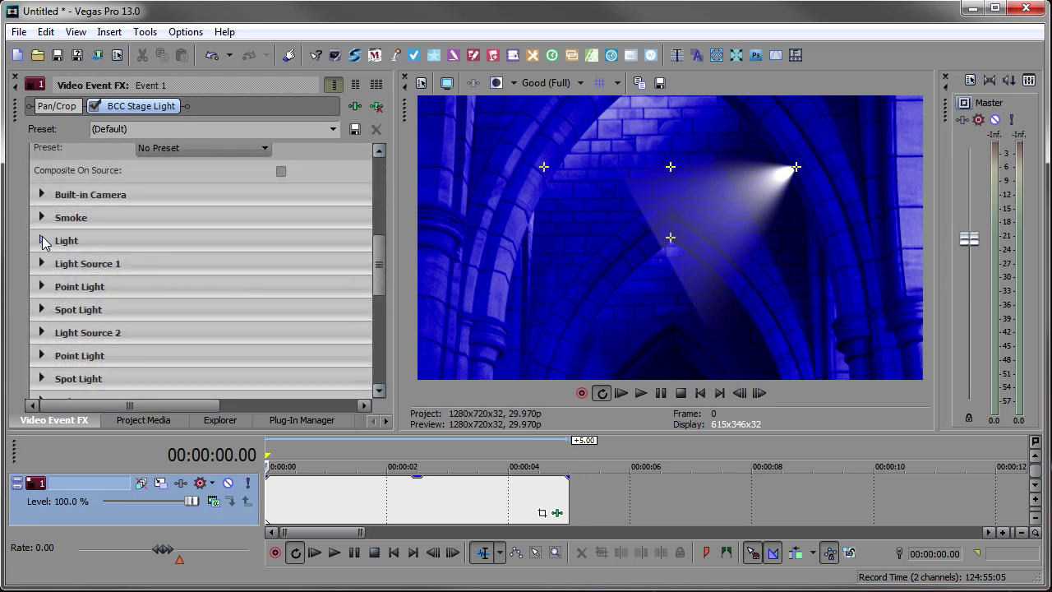
left_click(42, 240)
left_click_drag(380, 230, 378, 267)
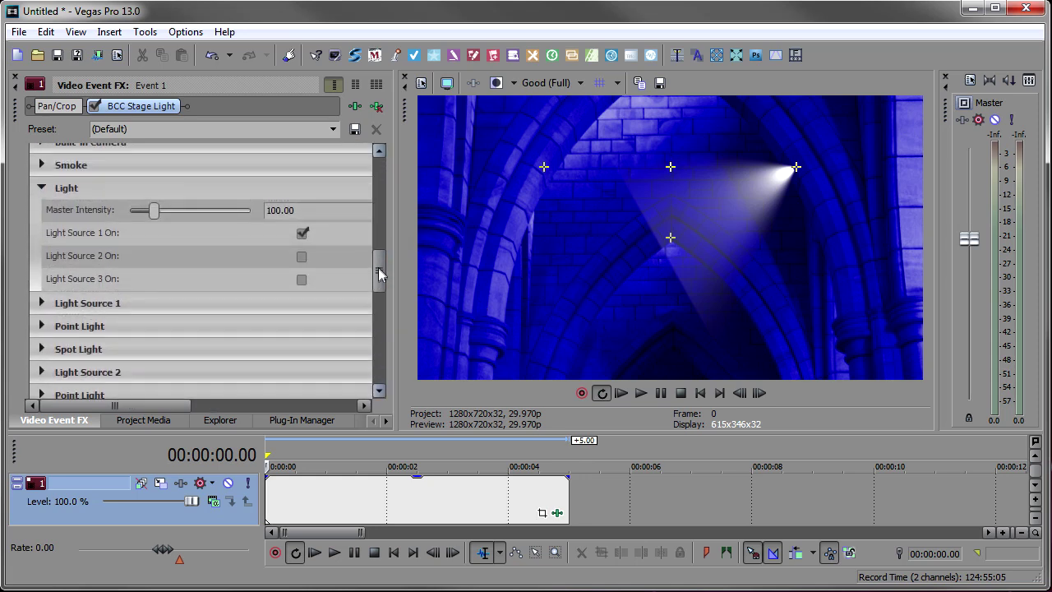
left_click(299, 258)
left_click(300, 259)
left_click(300, 280)
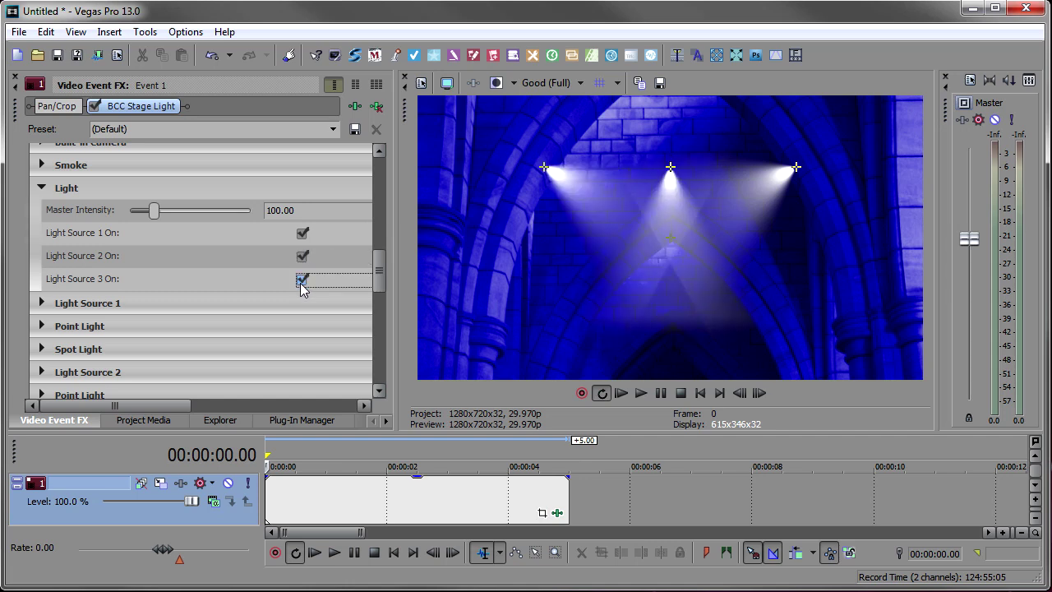
Switch Light Sources 2 and 3 back off and show Light Source 1's settings.
left_click(301, 280)
left_click(301, 258)
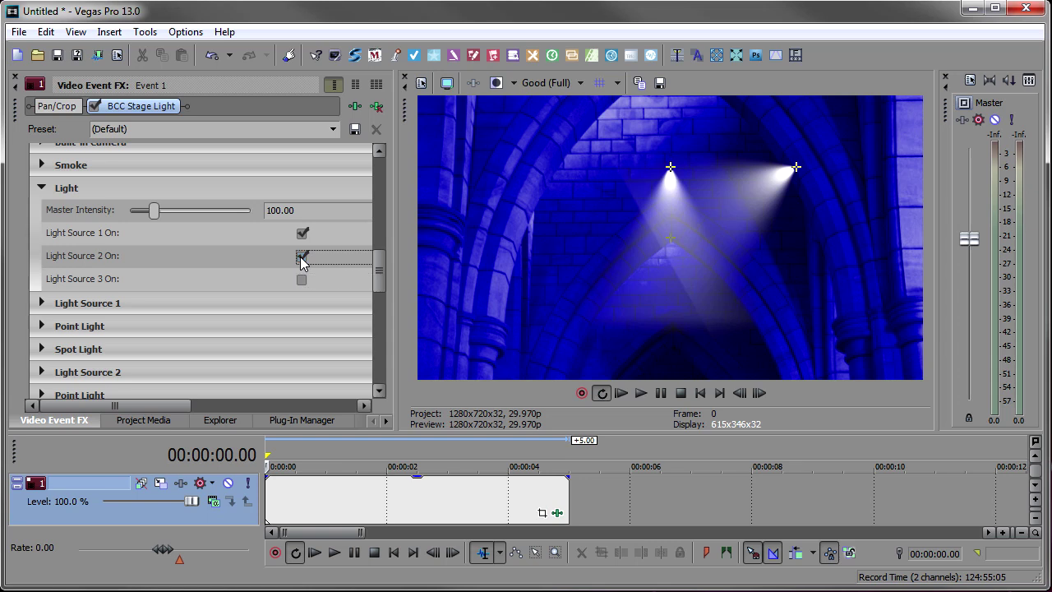
left_click(300, 259)
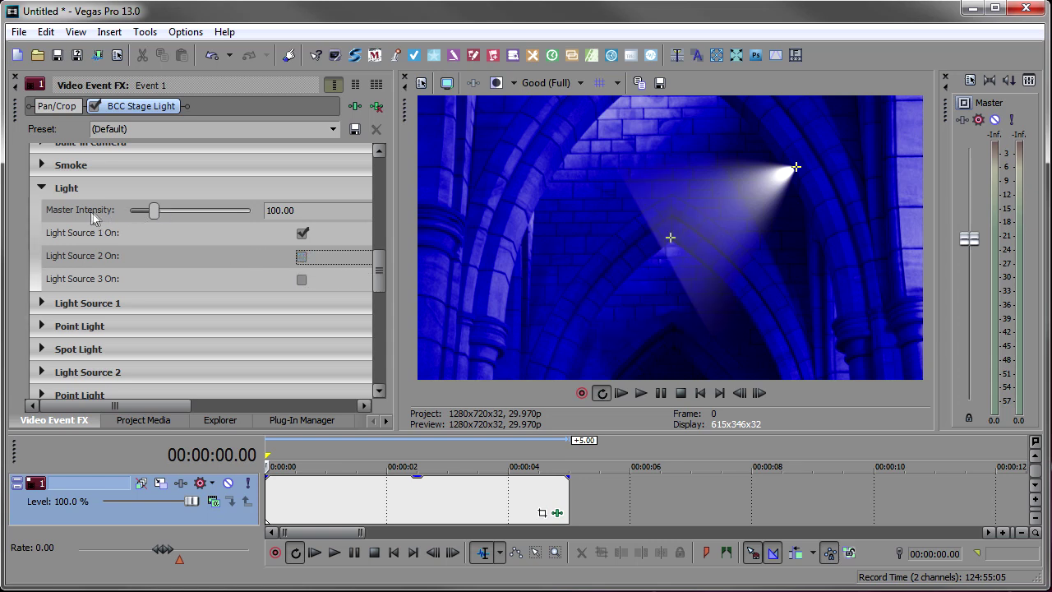
left_click(42, 188)
left_click(42, 211)
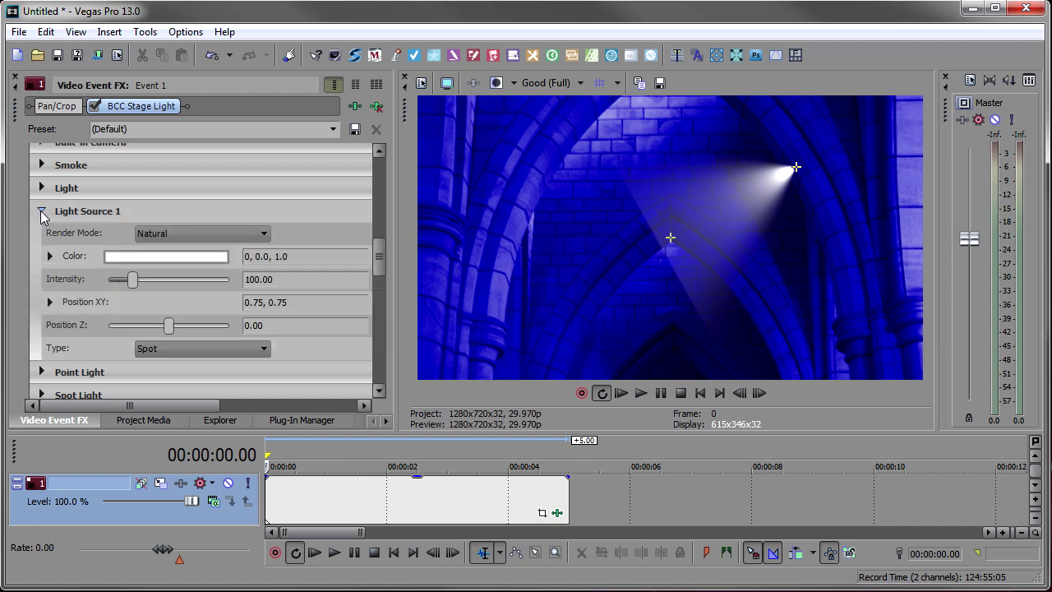
Raise Light Source 1 intensity to 404.76 and move the light toward the upper arch.
left_click_drag(382, 252, 382, 278)
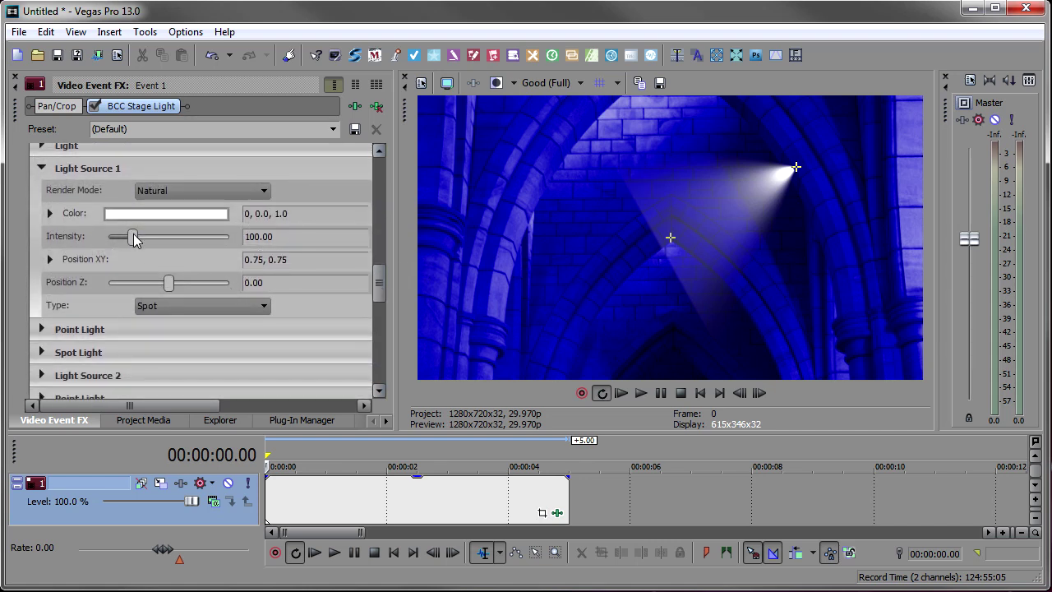
left_click_drag(133, 237, 207, 241)
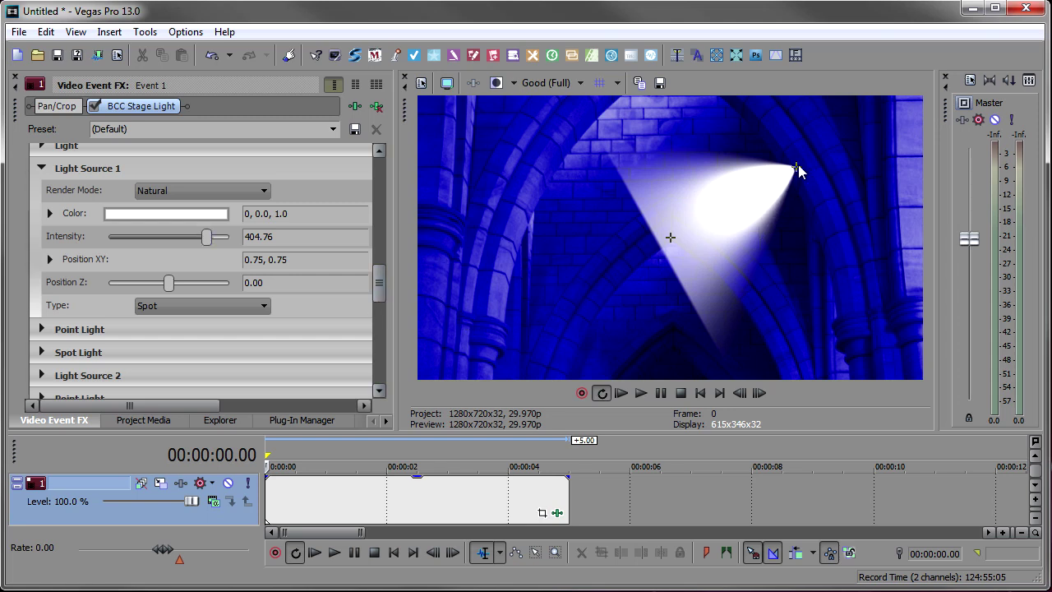
left_click_drag(794, 167, 647, 164)
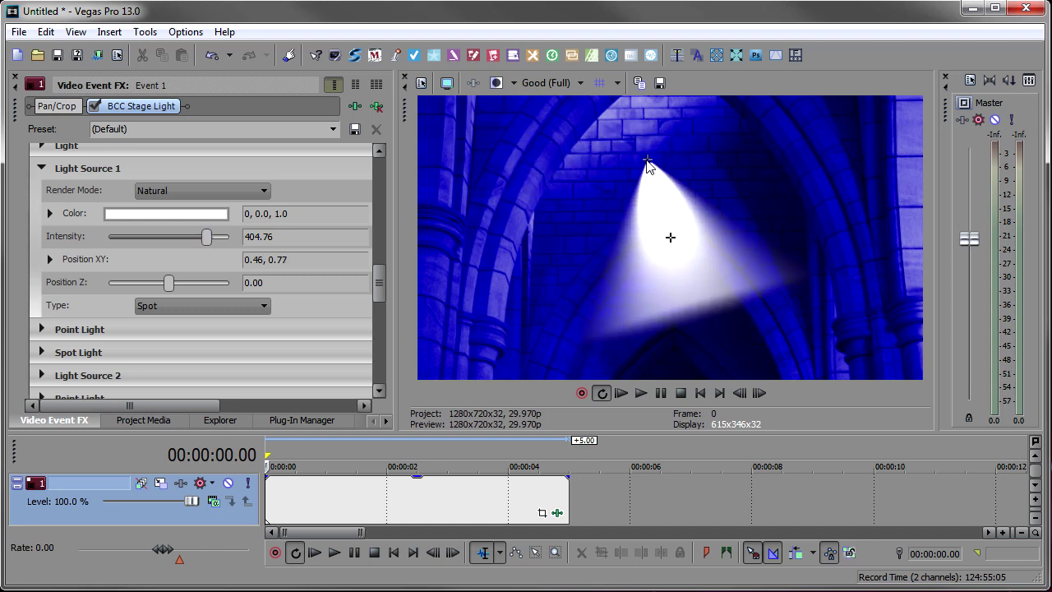
Set the light position to 0.41, 0.79 and reset Position Z to 0.00.
left_click(50, 259)
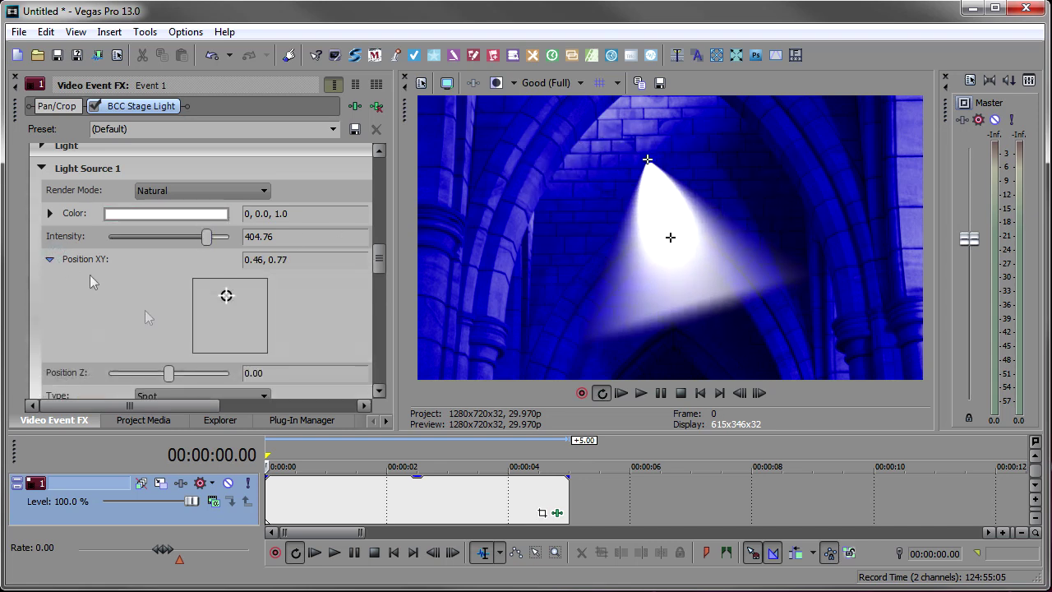
mouse_move(226, 296)
left_mouse_down()
mouse_move(243, 304)
mouse_move(225, 297)
left_mouse_up()
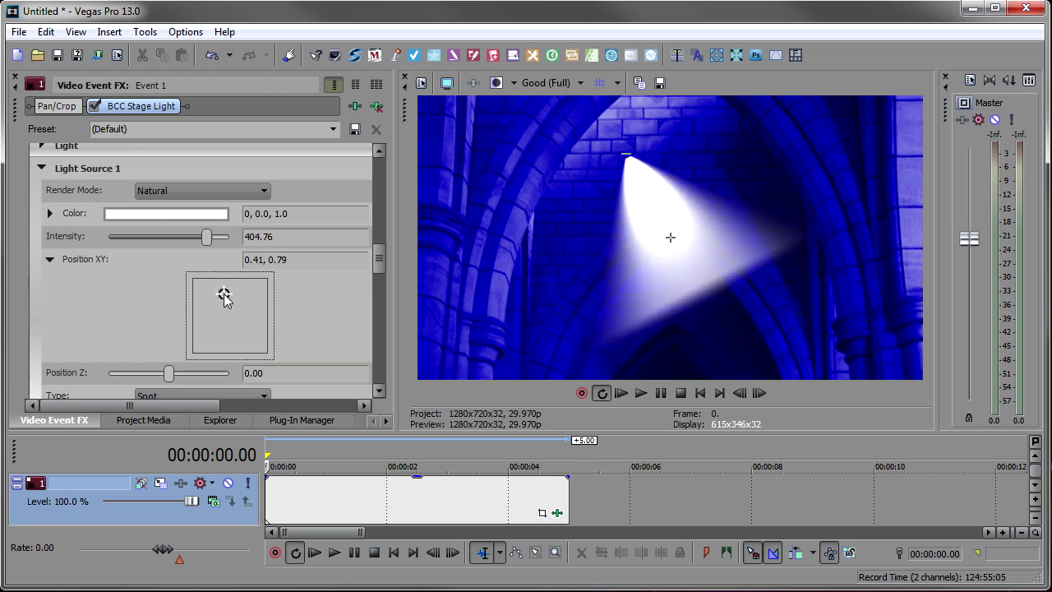
left_click(49, 258)
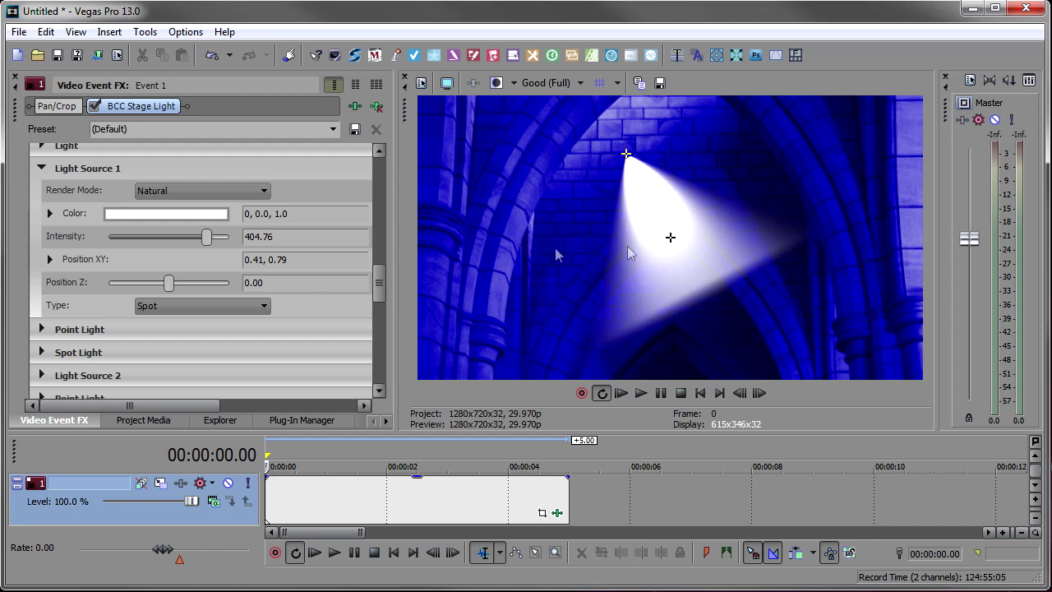
left_click_drag(169, 286, 166, 286)
double_click(166, 286)
Try the Point light type, then set Light Source 1 back to Spot.
left_click(194, 309)
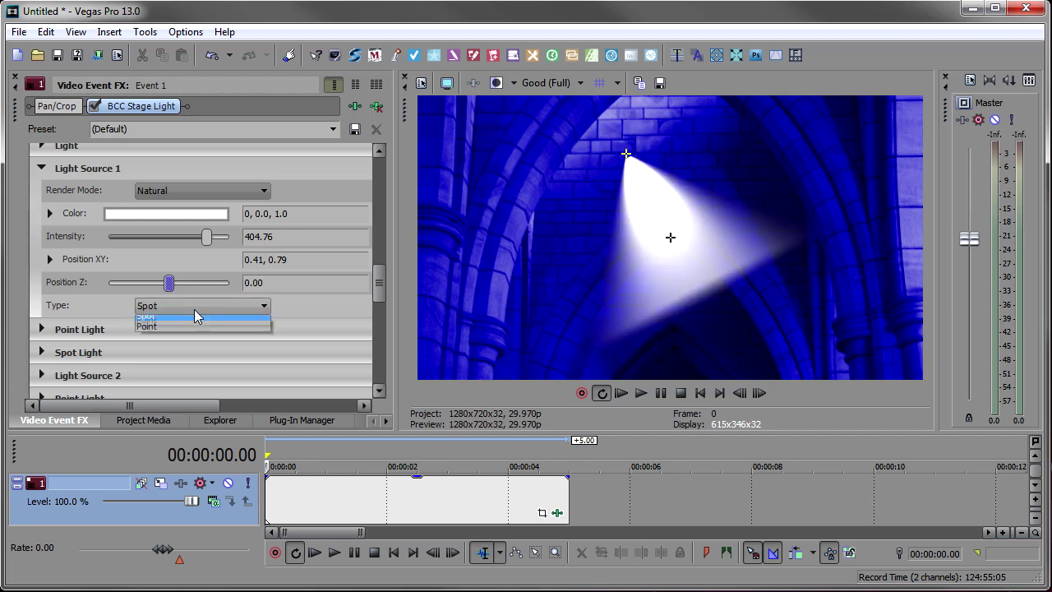
left_click(200, 332)
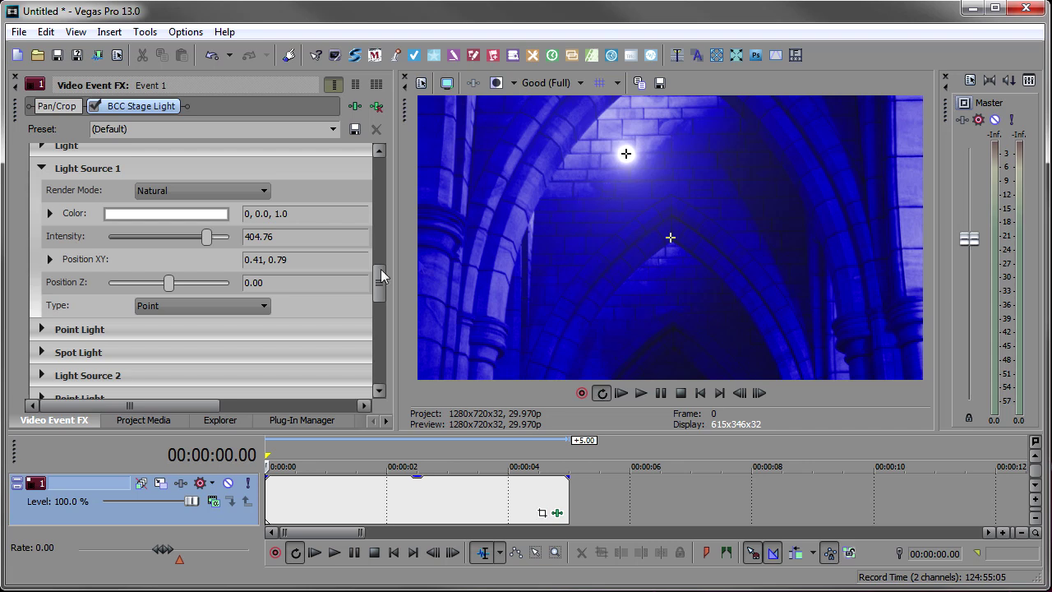
left_click(219, 308)
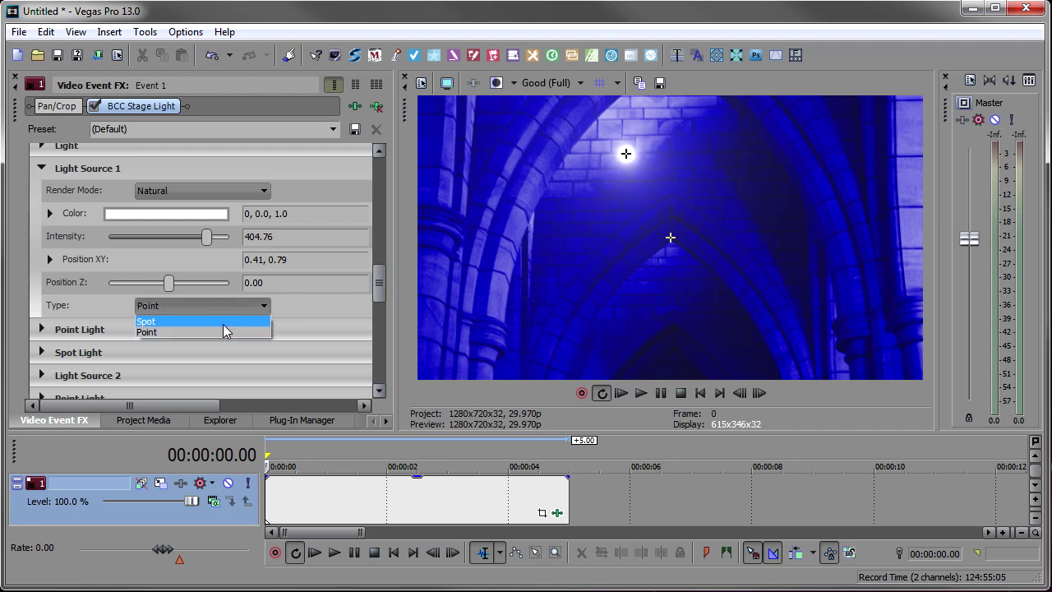
left_click(222, 323)
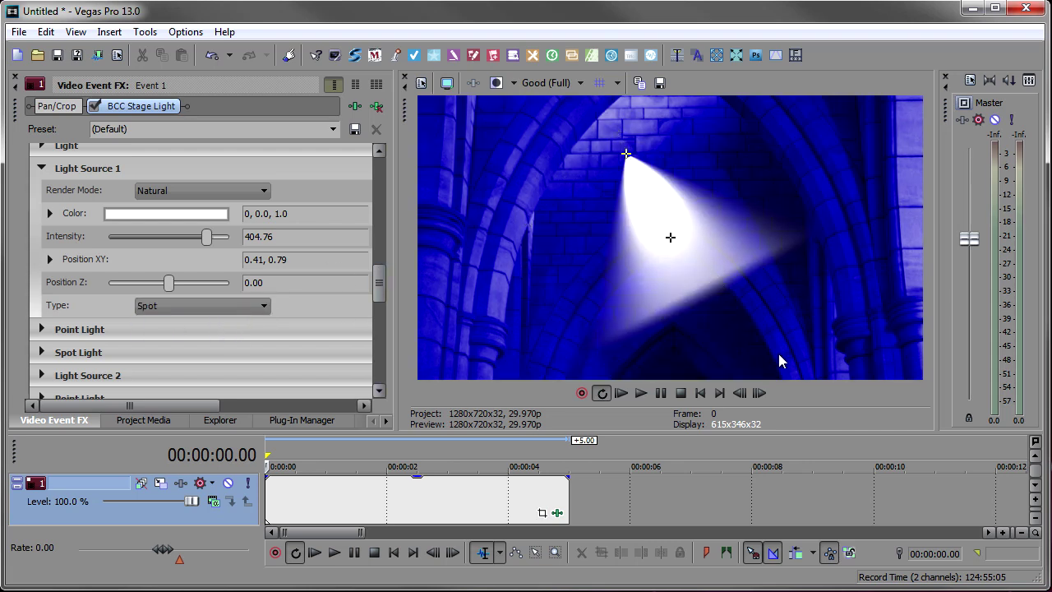
Expand and then collapse the Point Light settings group.
left_click(41, 329)
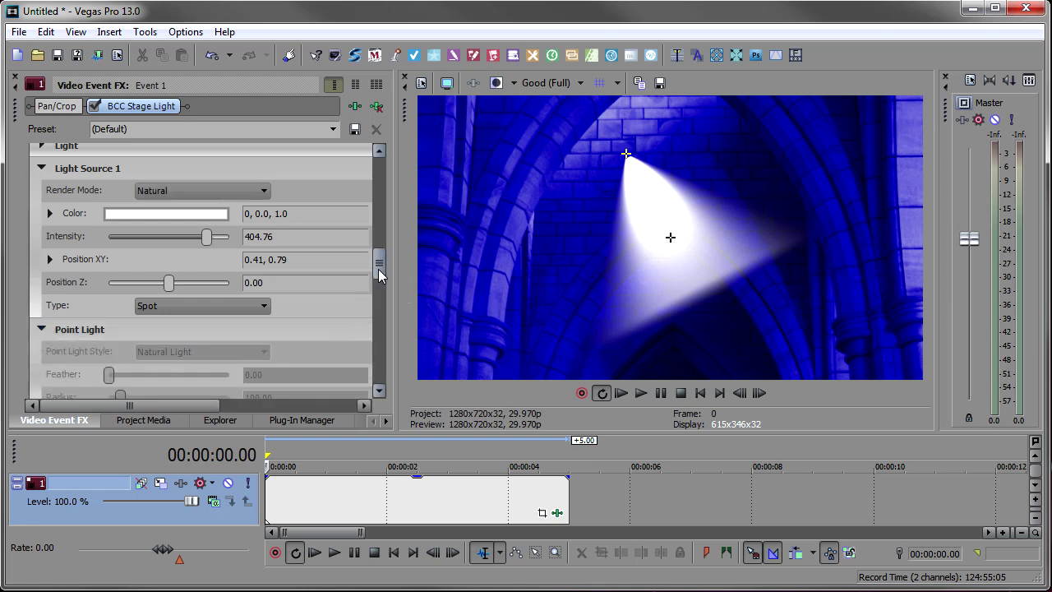
left_click_drag(377, 268, 379, 307)
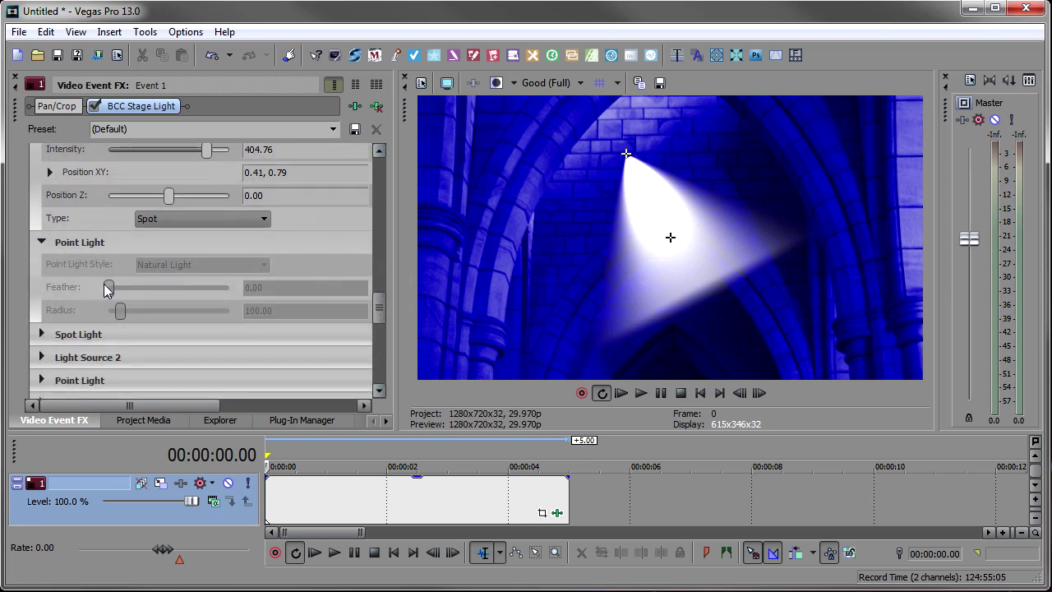
left_click(42, 242)
Move the spotlight source up-left and aim its Interest point at 0.64, 0.26.
left_click(41, 265)
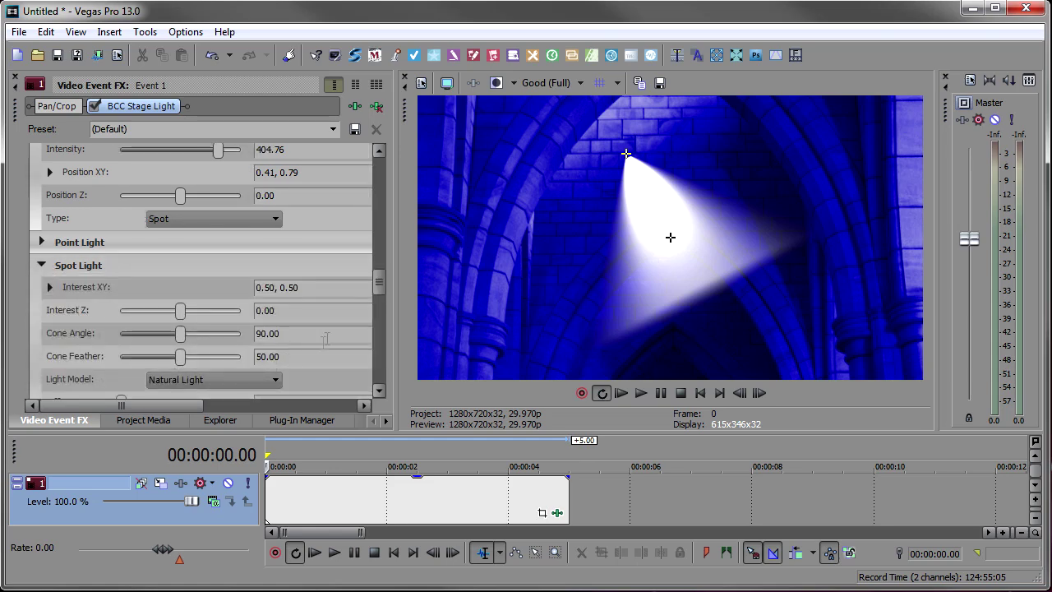
left_click_drag(382, 279, 388, 332)
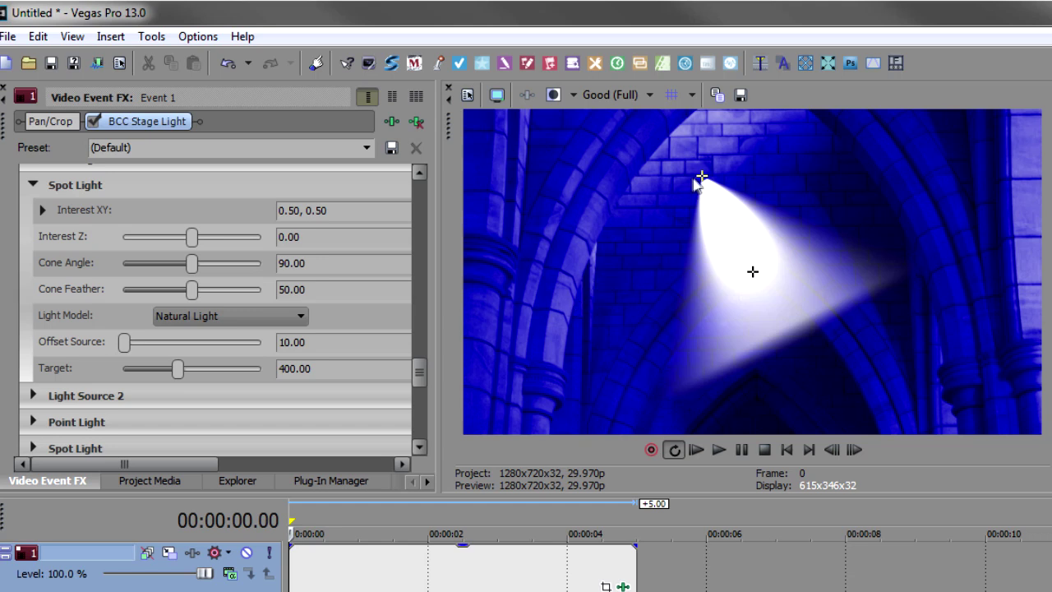
left_click_drag(703, 183, 687, 155)
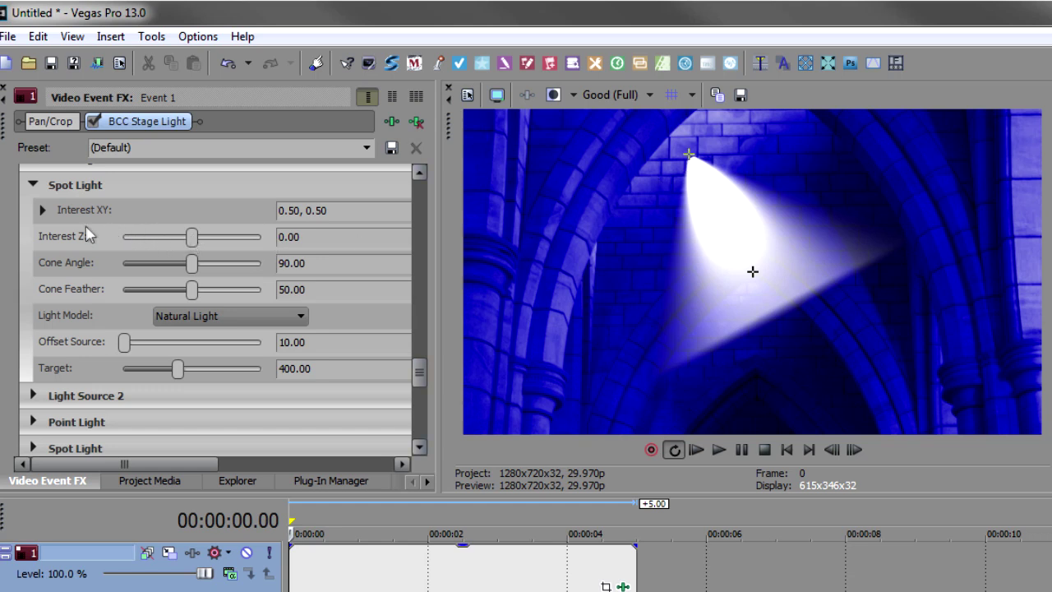
left_click(42, 210)
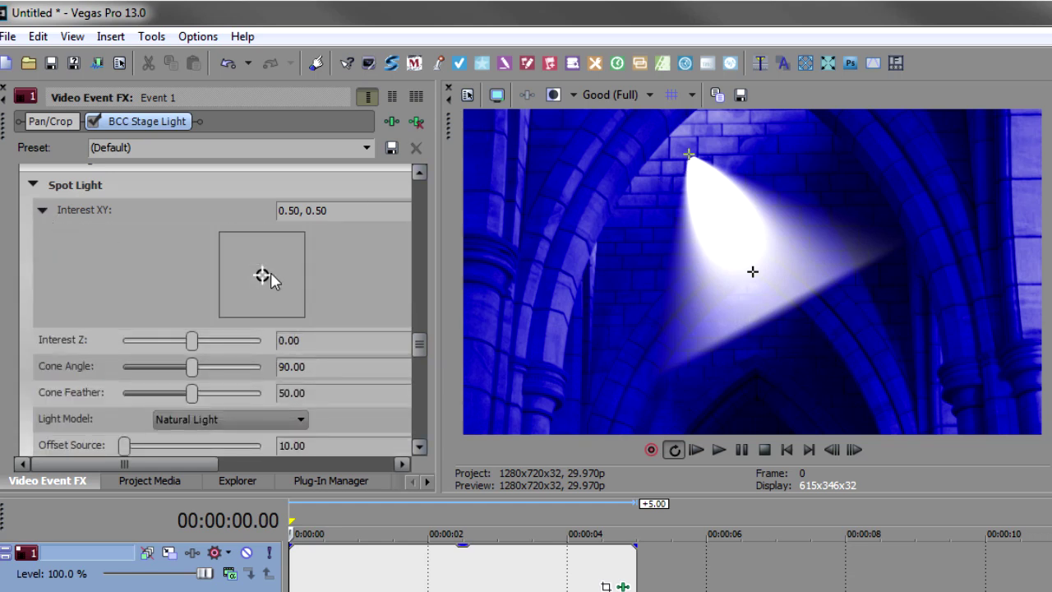
left_click_drag(265, 276, 275, 295)
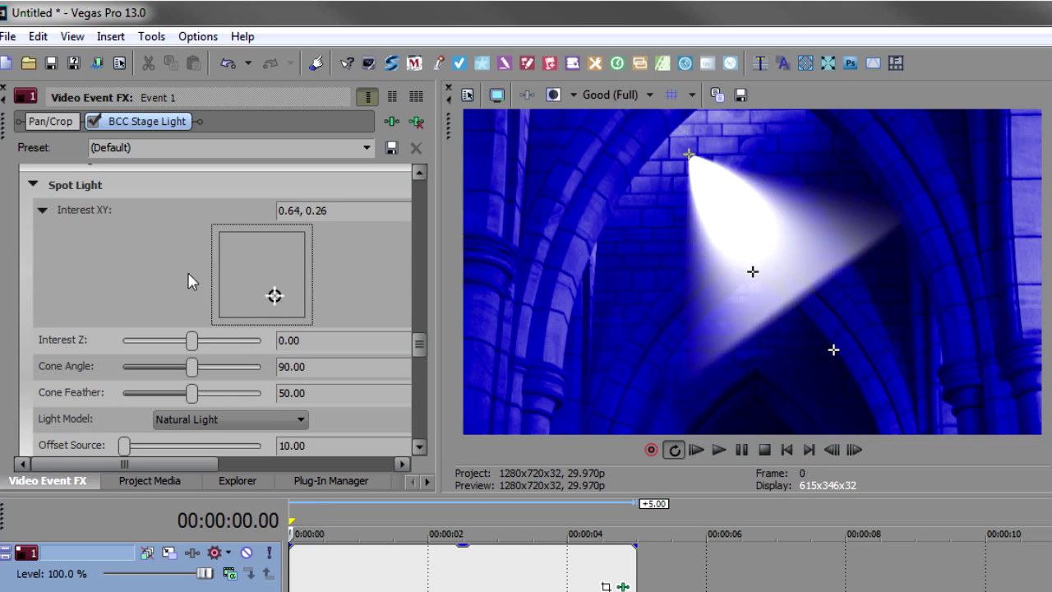
left_click(42, 210)
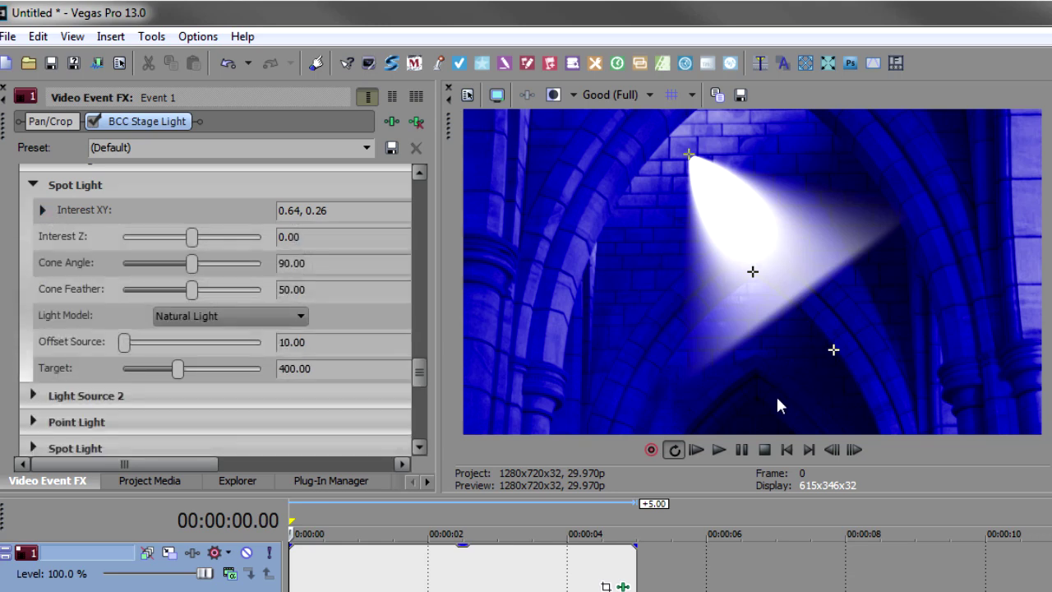
Raise Target to 551.02, widen the cone angle to 90.61, and move the source toward the top.
left_click_drag(179, 369, 204, 371)
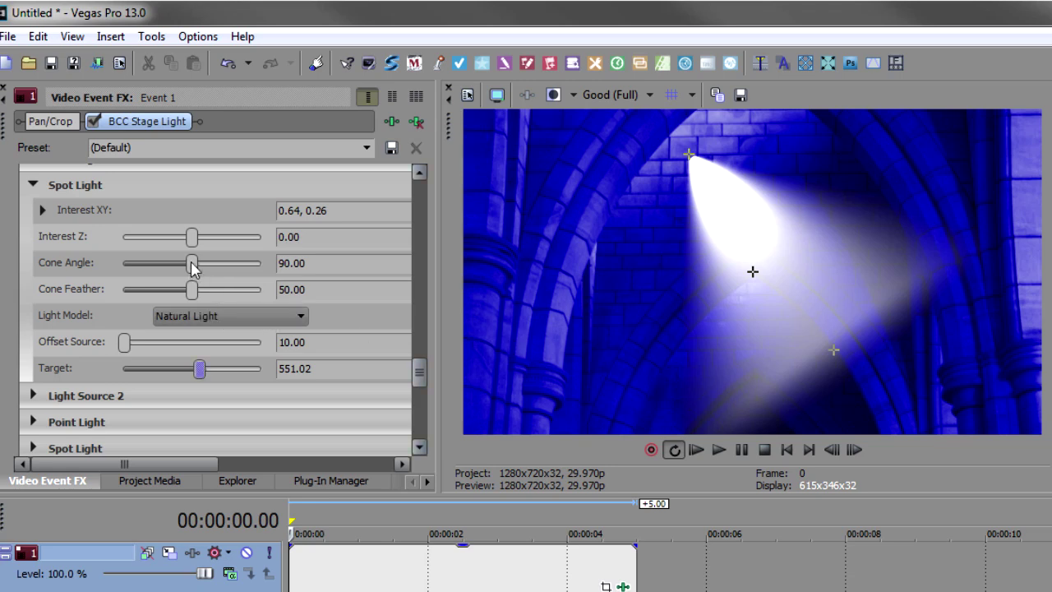
mouse_move(192, 262)
left_mouse_down()
mouse_move(244, 264)
mouse_move(178, 266)
mouse_move(150, 283)
mouse_move(192, 281)
left_mouse_up()
left_click_drag(688, 153, 641, 91)
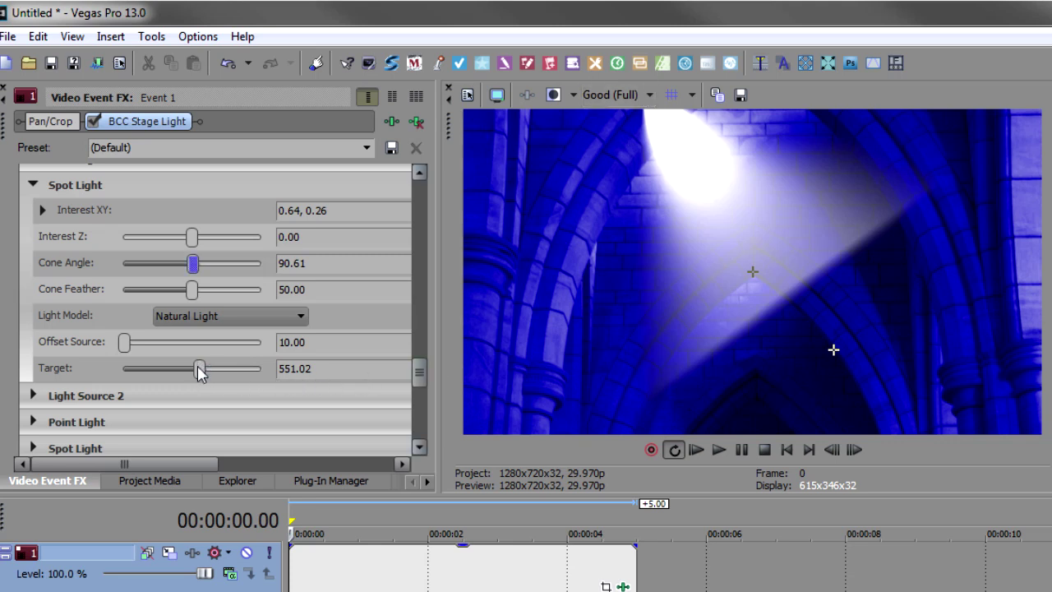
Raise Target to 1000.00 and reset Light Source 1 intensity to 100.00.
left_click_drag(200, 371, 264, 372)
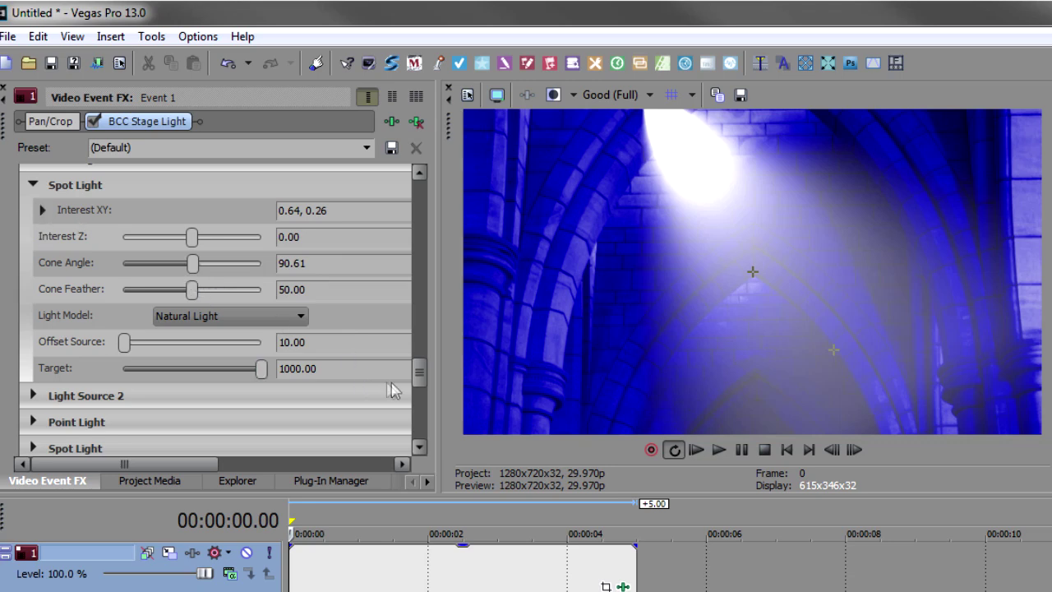
left_click_drag(419, 371, 416, 289)
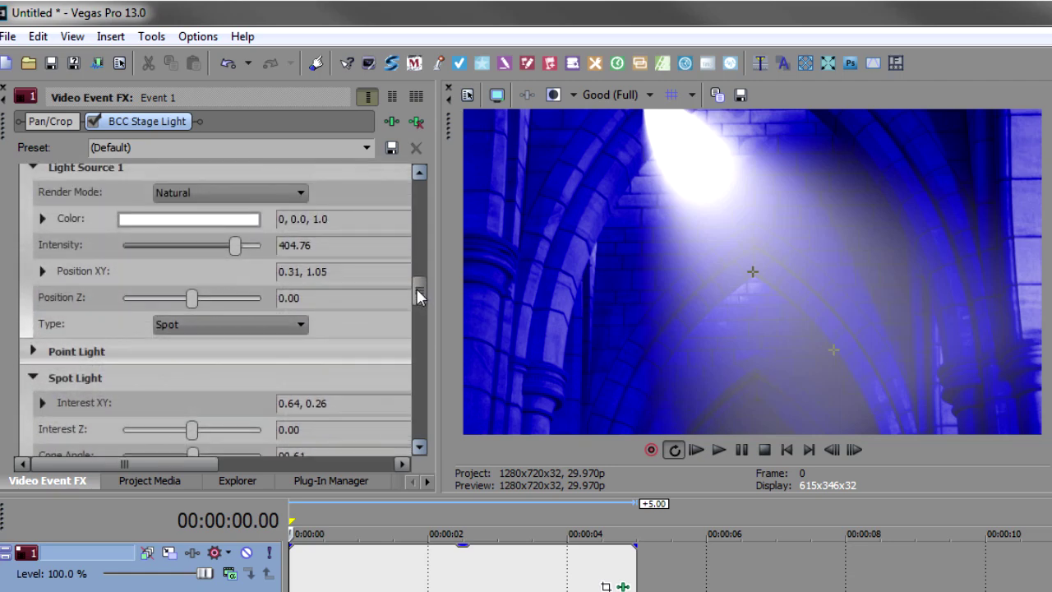
double_click(234, 247)
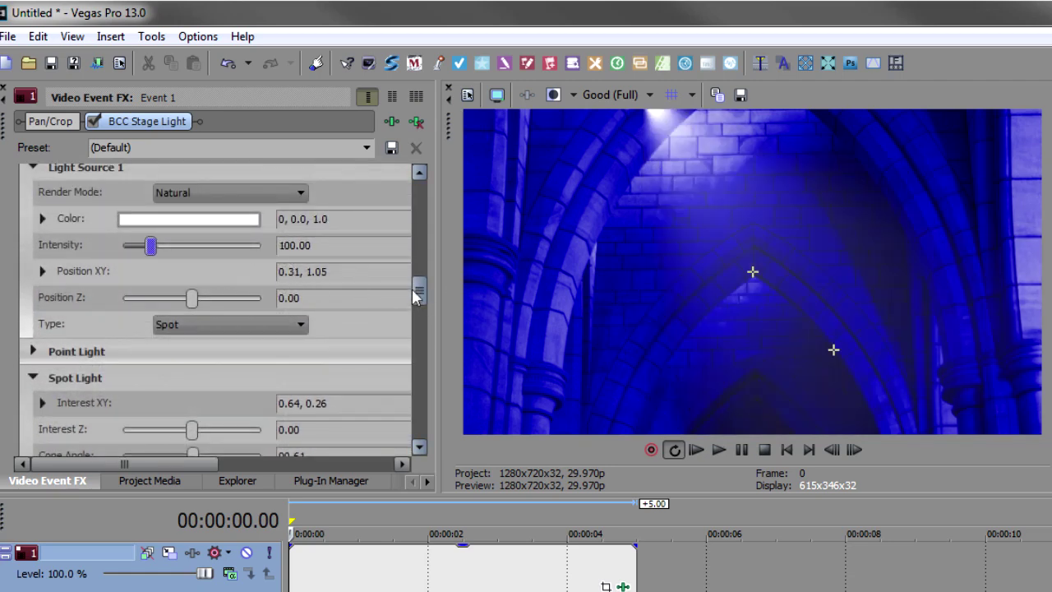
left_click_drag(413, 289, 418, 299)
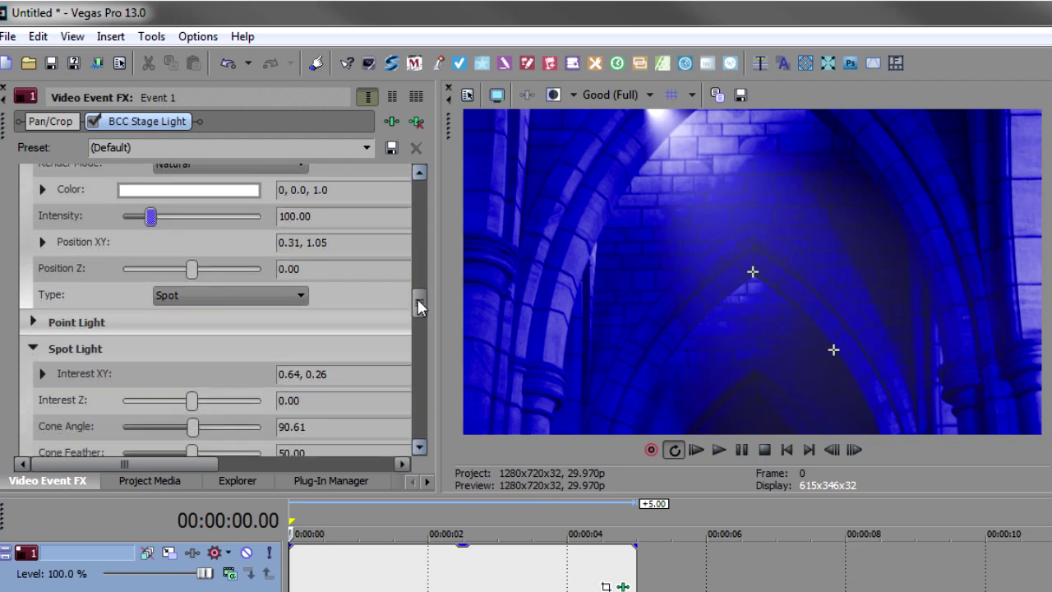
left_click_drag(418, 306, 418, 245)
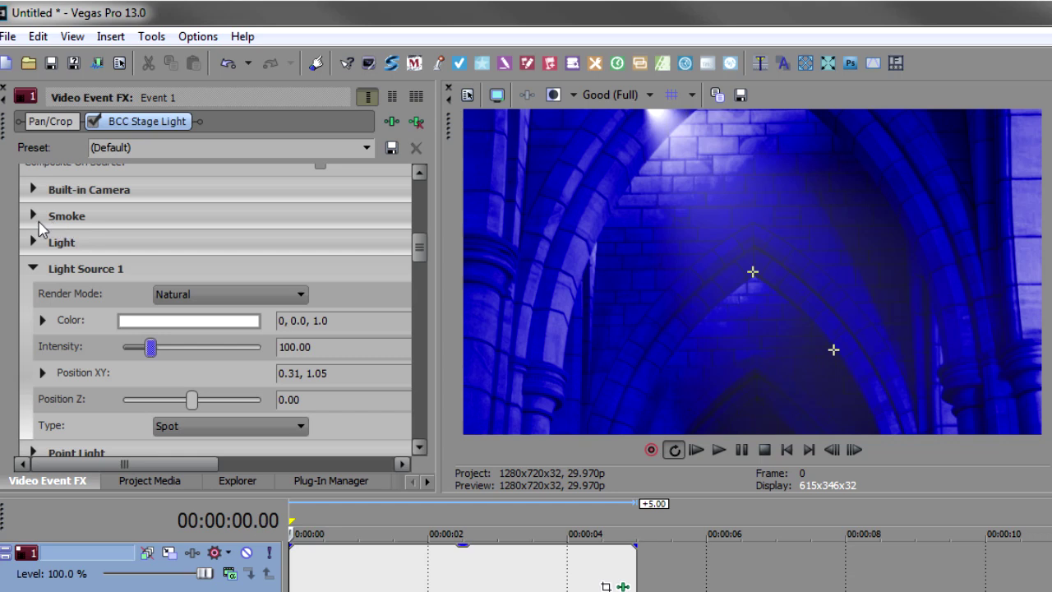
Turn on Smoke, scrub the timeline to preview it, and widen the spot cone angle to 145.71.
left_click(32, 216)
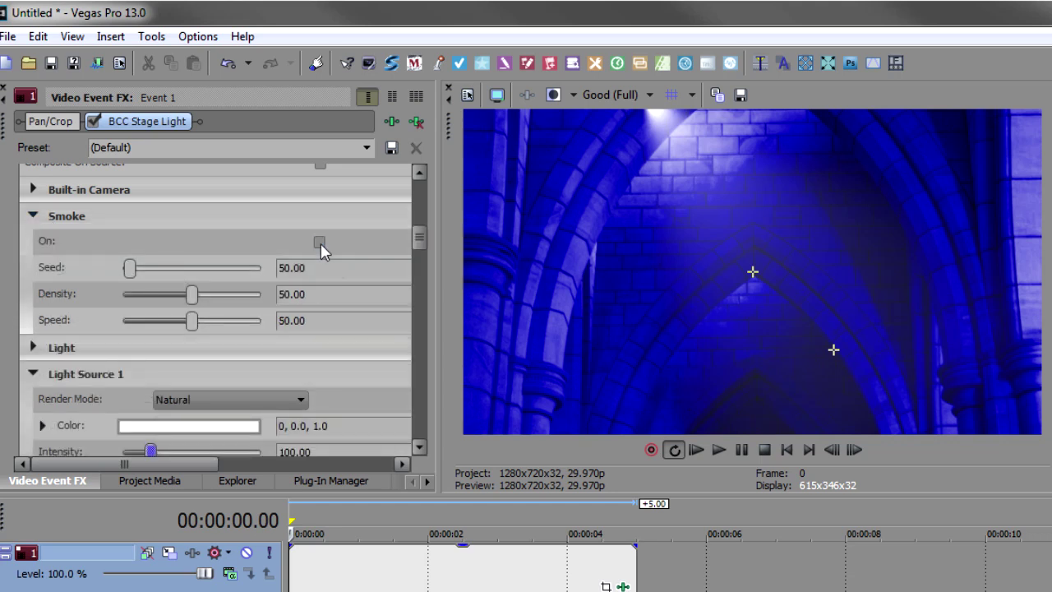
left_click(320, 242)
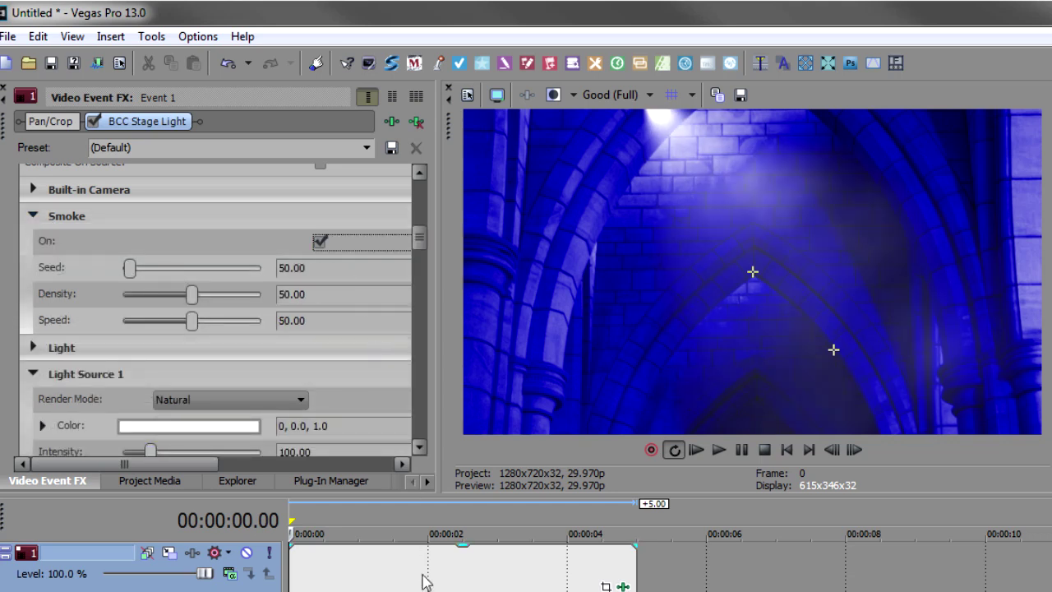
left_click(422, 578)
left_click(526, 580)
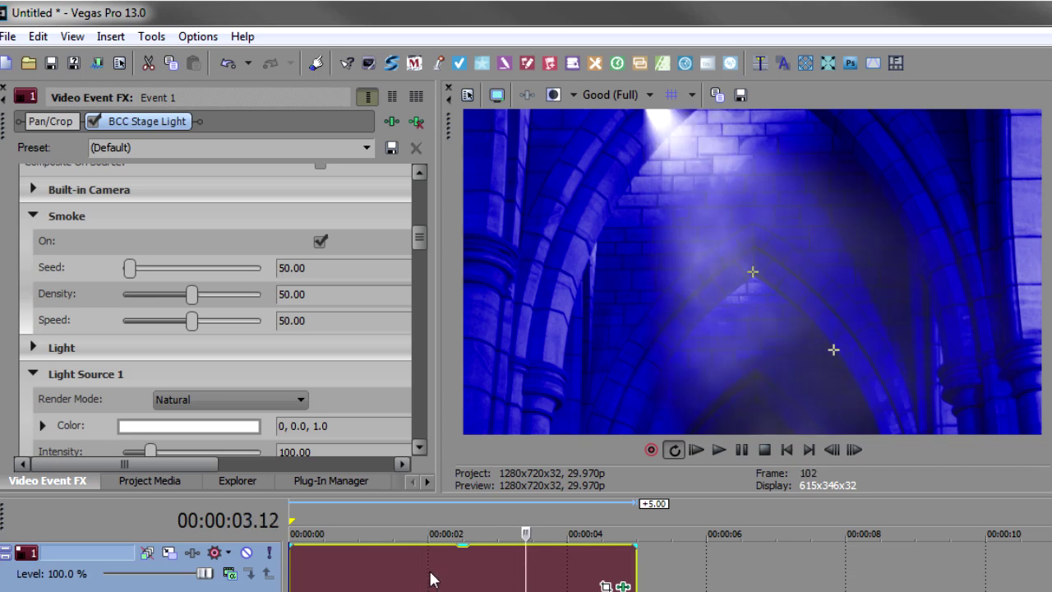
left_click(430, 575)
left_click(361, 585)
left_click(448, 585)
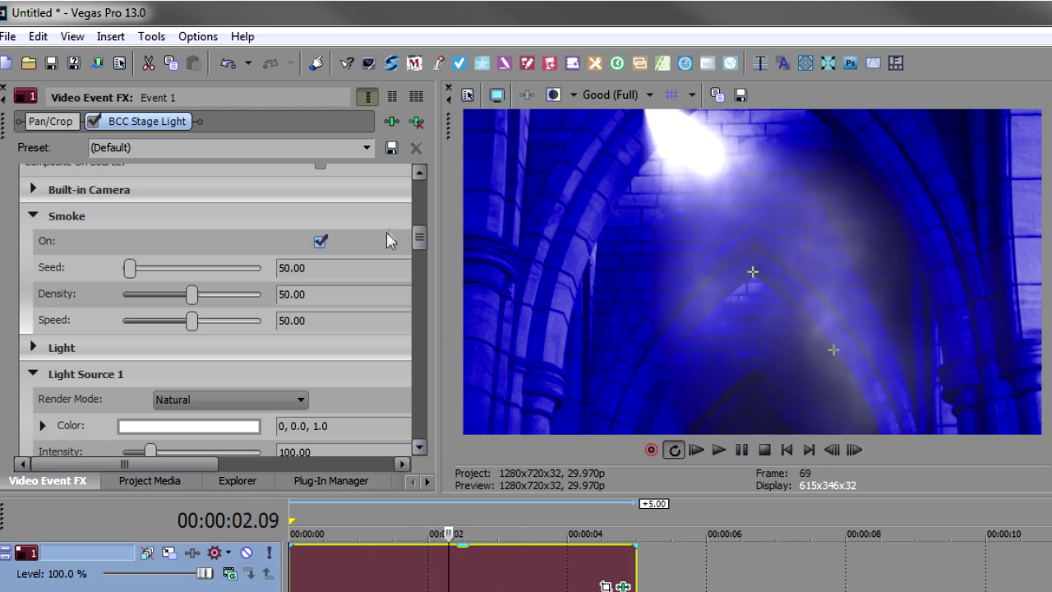
left_click_drag(419, 237, 435, 377)
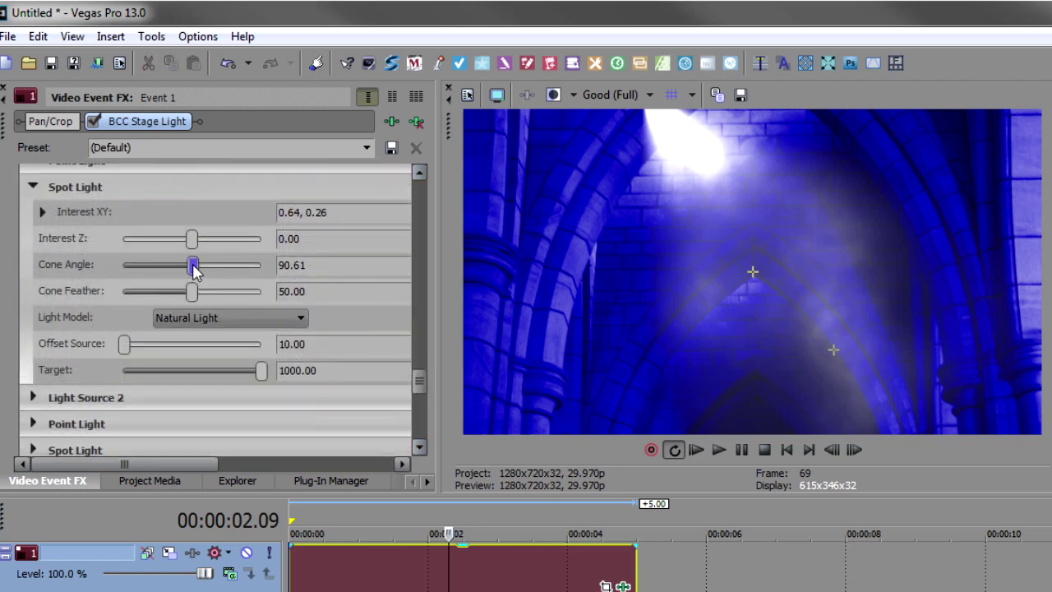
left_click_drag(194, 267, 236, 266)
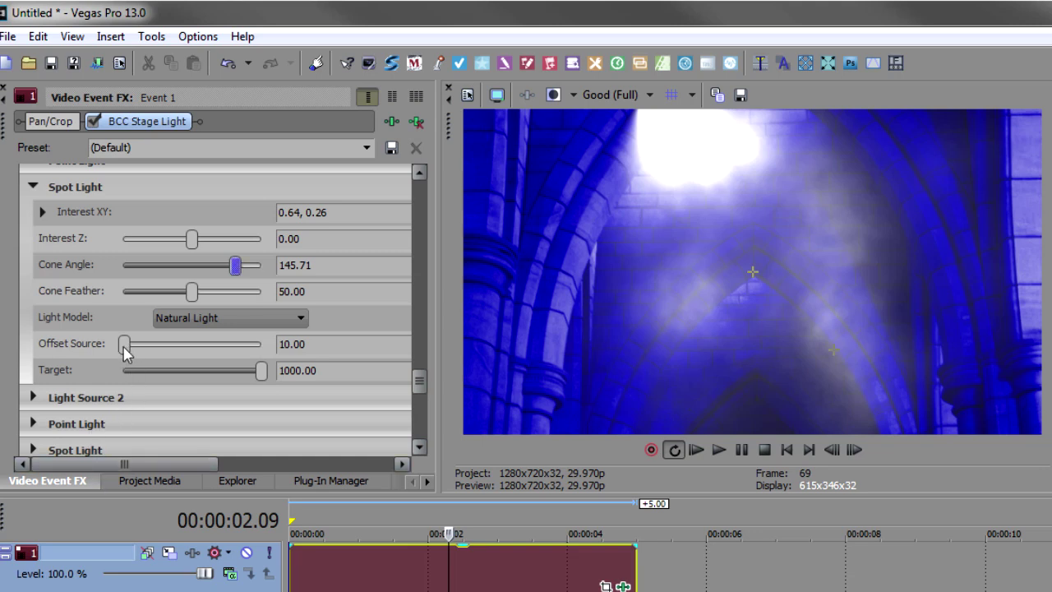
Push the spotlight's Offset Source up, then lower it to 102.04.
left_click_drag(125, 349, 165, 366)
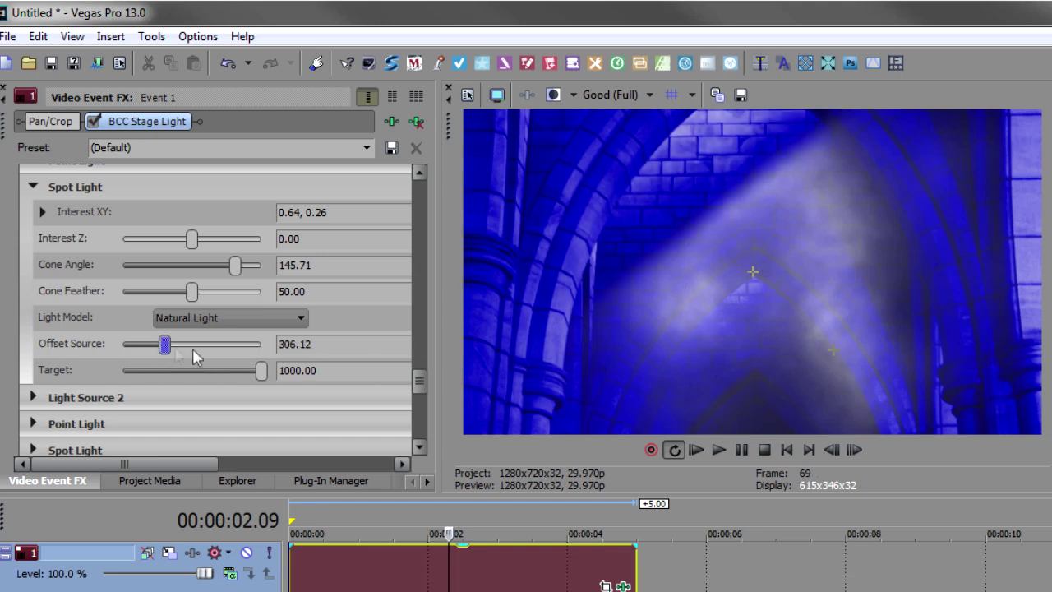
left_click_drag(164, 346, 138, 347)
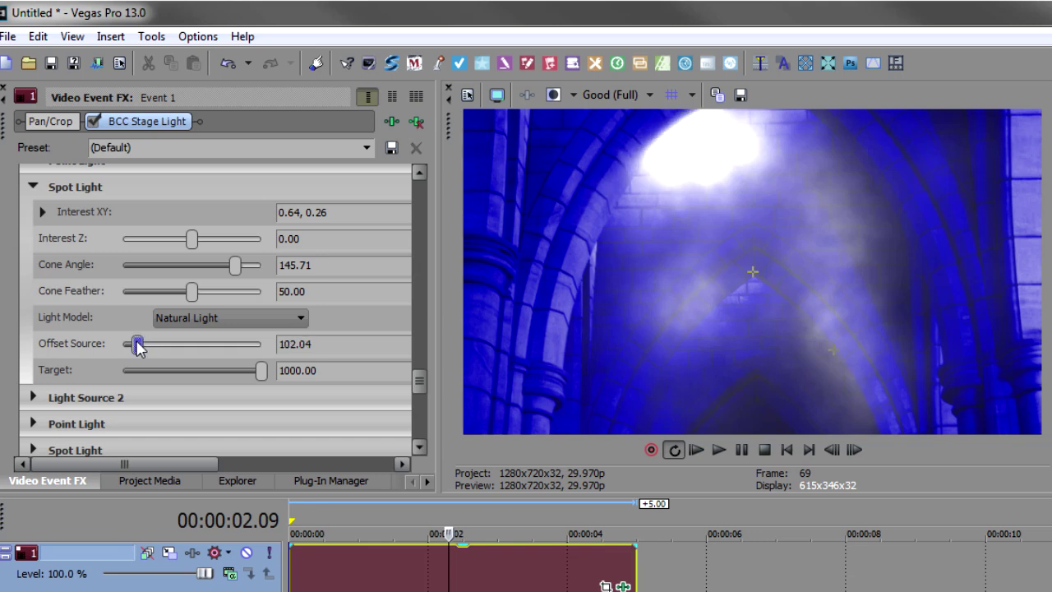
Move the spotlight's Interest XY aim point right to 0.72, 0.28.
left_click(42, 211)
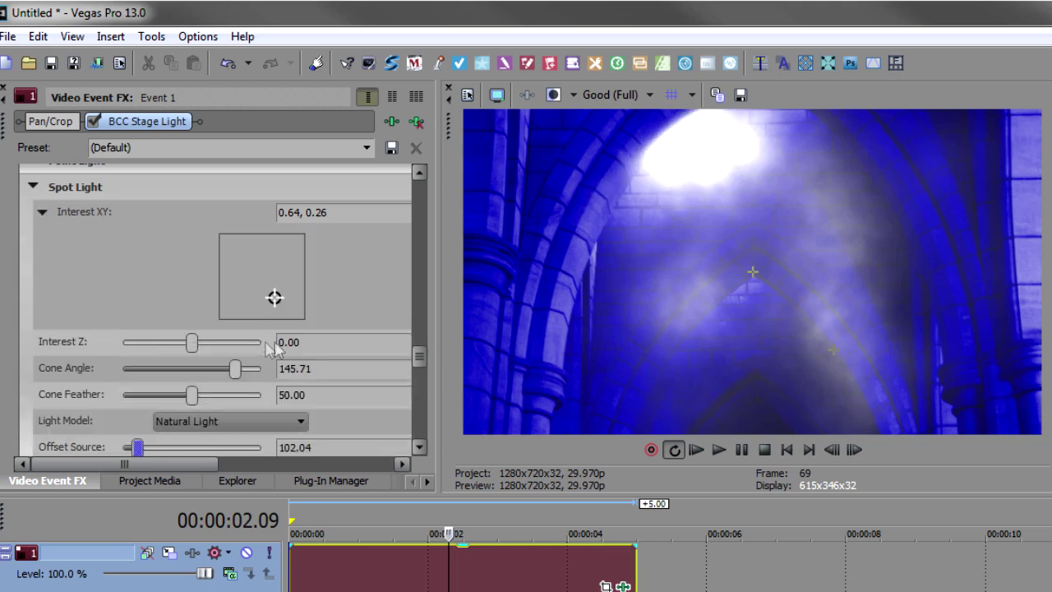
left_click(274, 301)
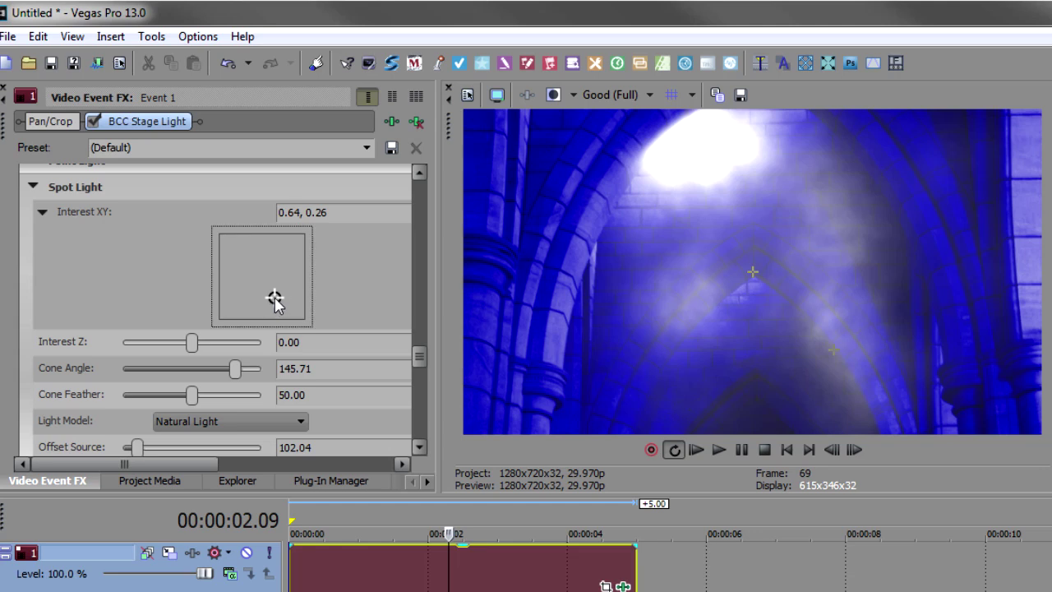
left_click_drag(274, 301, 281, 300)
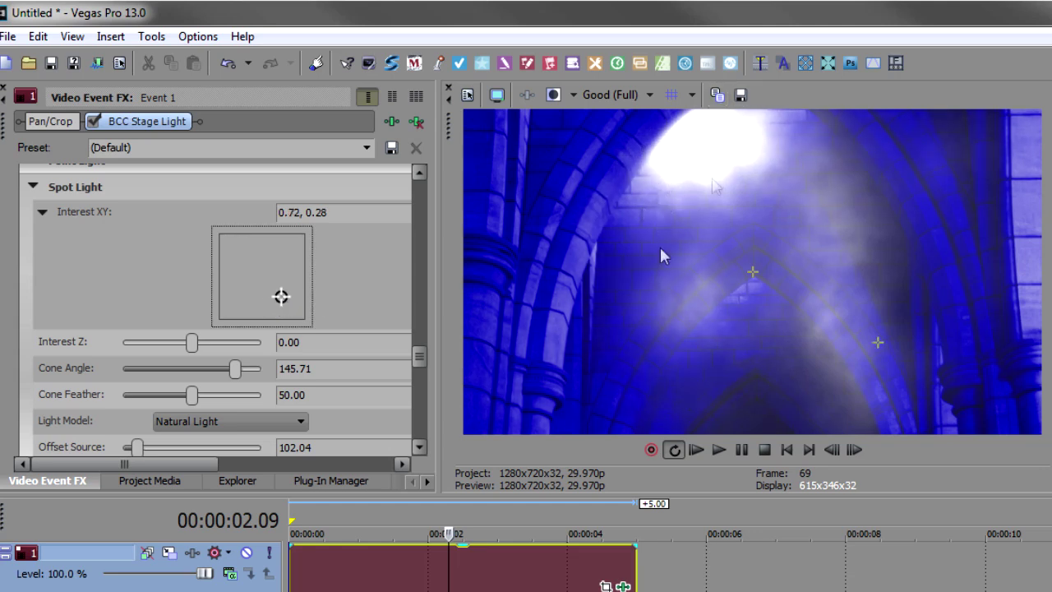
Preview frames near the start and at one, two and three seconds, then return to the clip start.
left_click(308, 577)
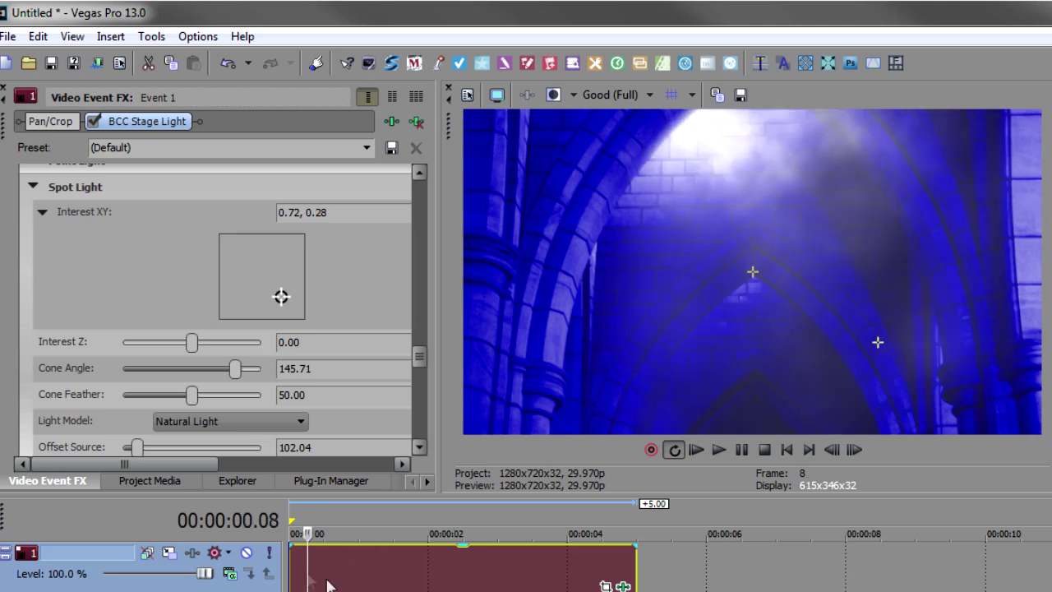
left_click(391, 579)
left_click(530, 585)
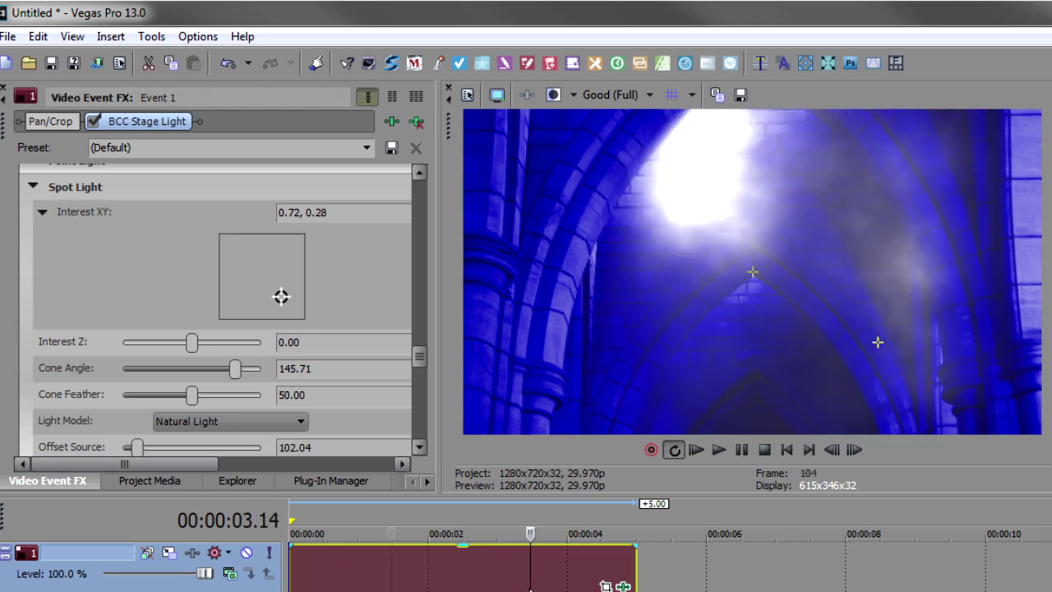
left_click(428, 585)
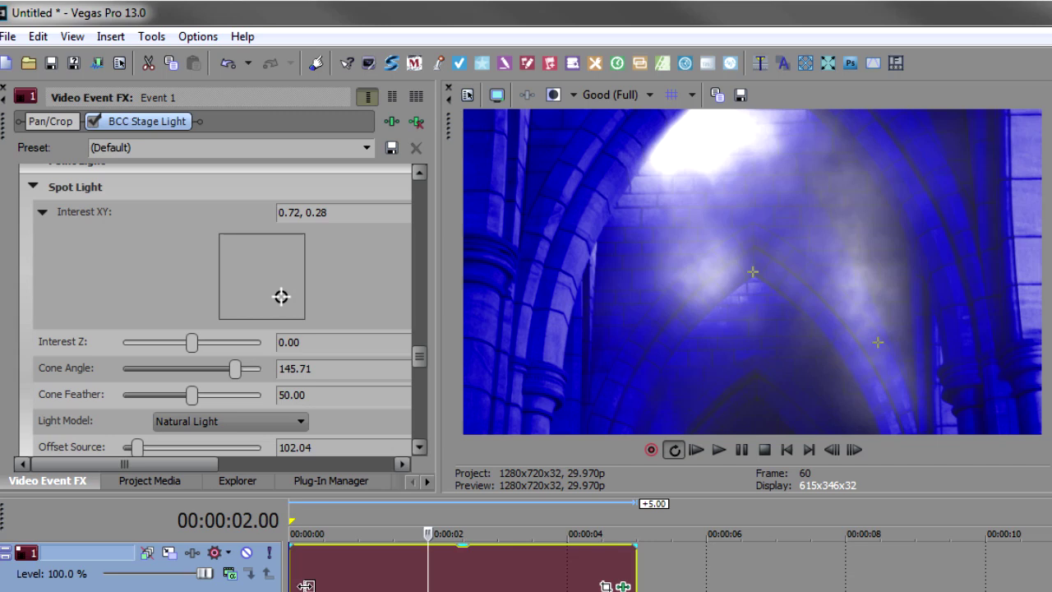
key("Home")
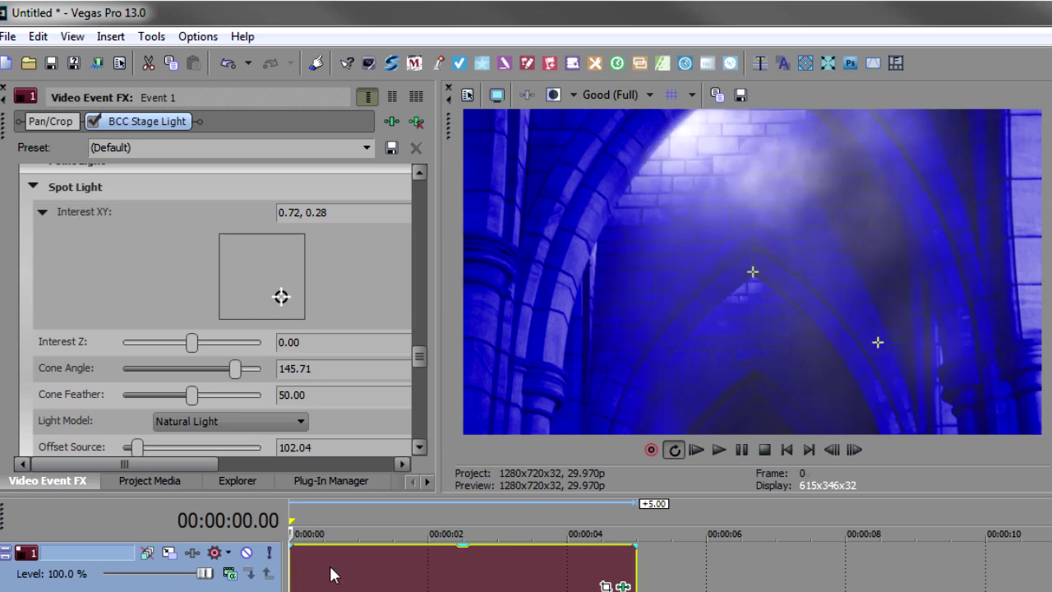
Loop the cathedral event and play it back to review the spotlight lighting.
double_click(332, 574)
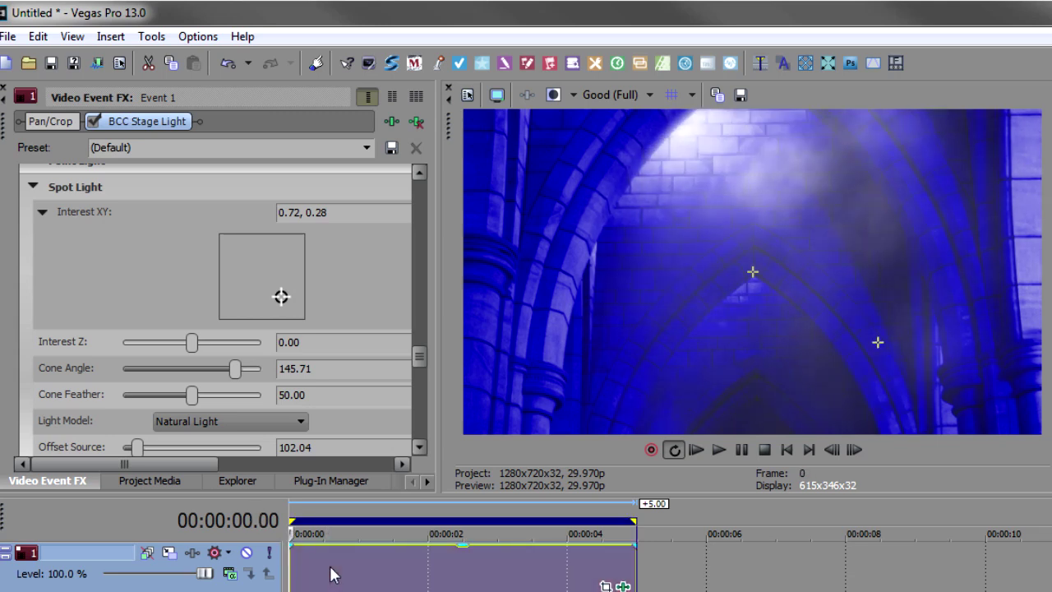
key("space")
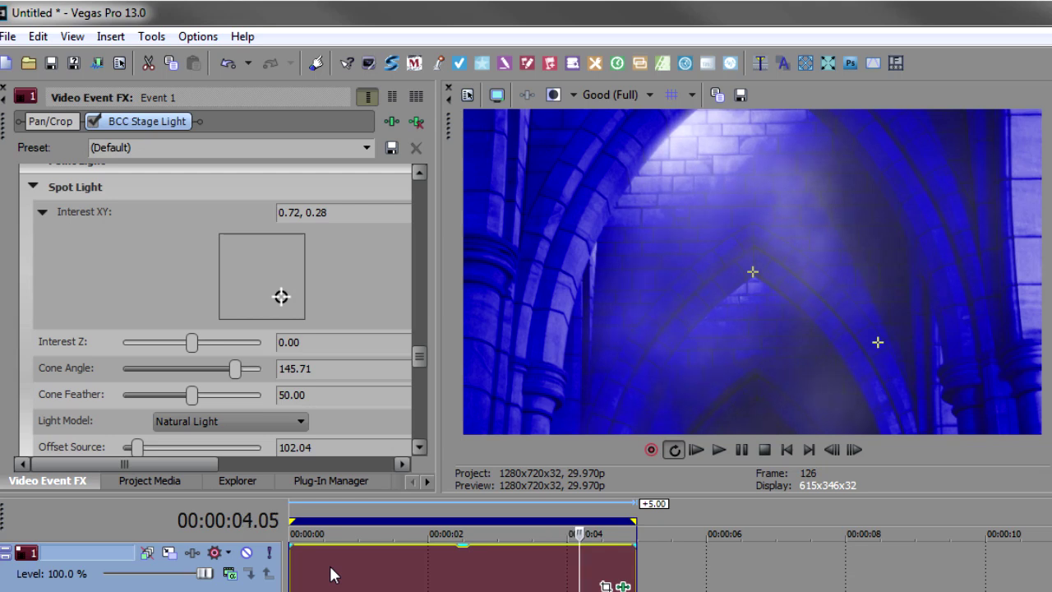
key("space")
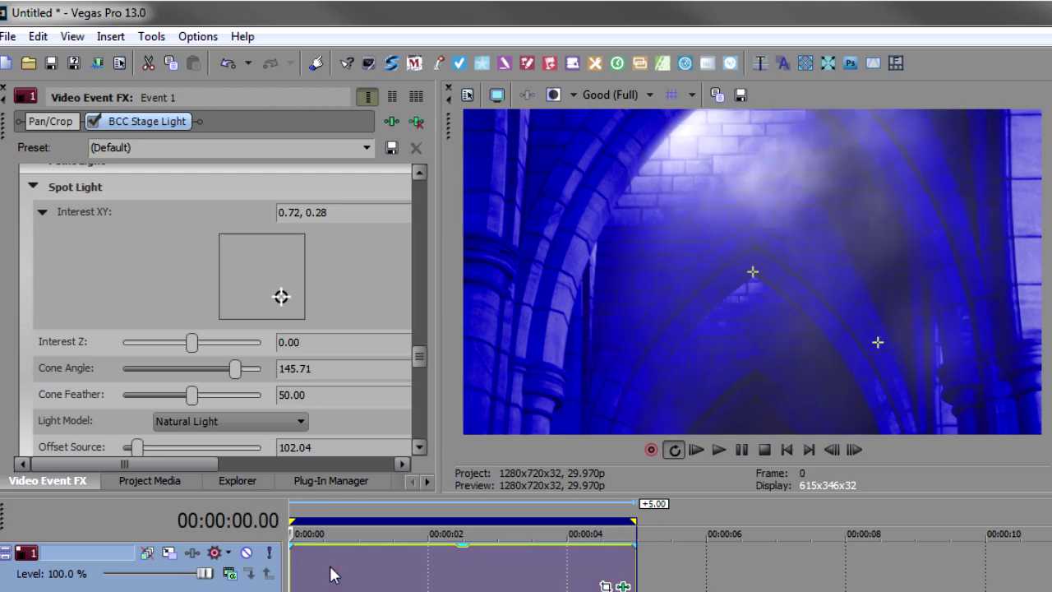
key("space")
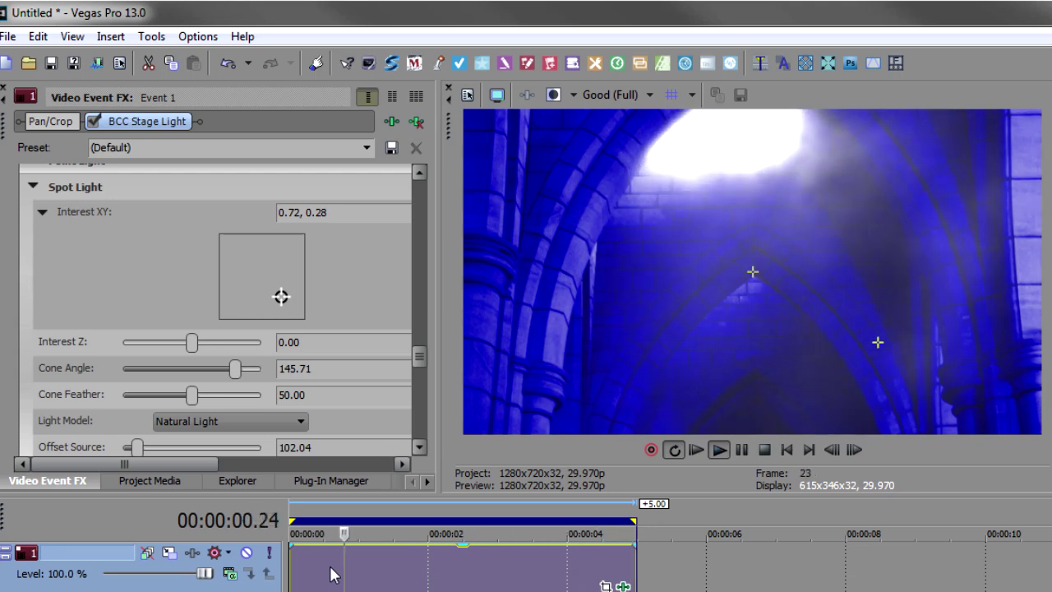
left_click(333, 575)
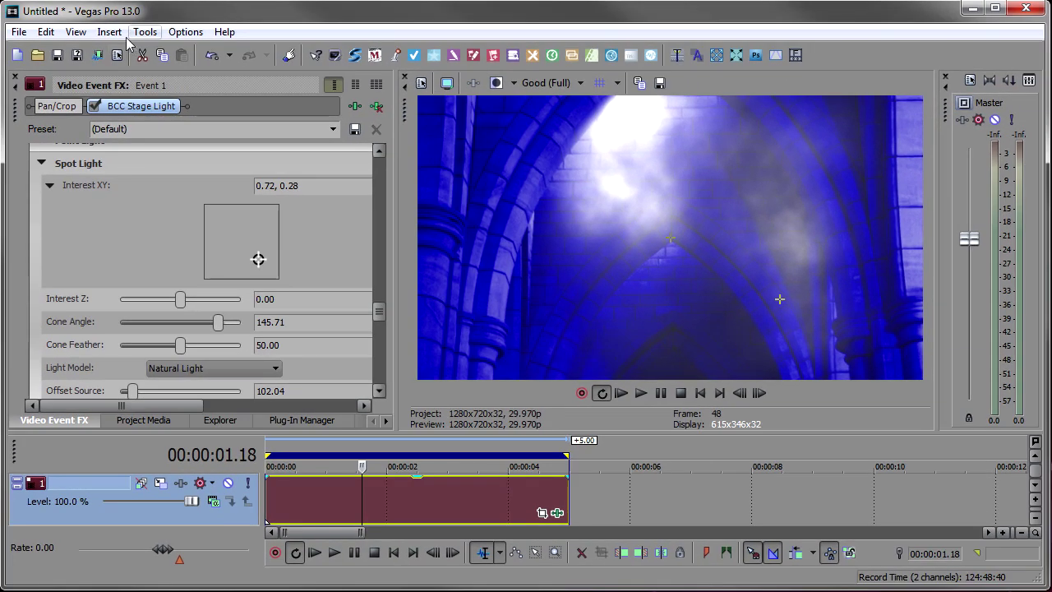
Add a new video track and insert a Sample Text media event on it at the project start.
left_click(109, 31)
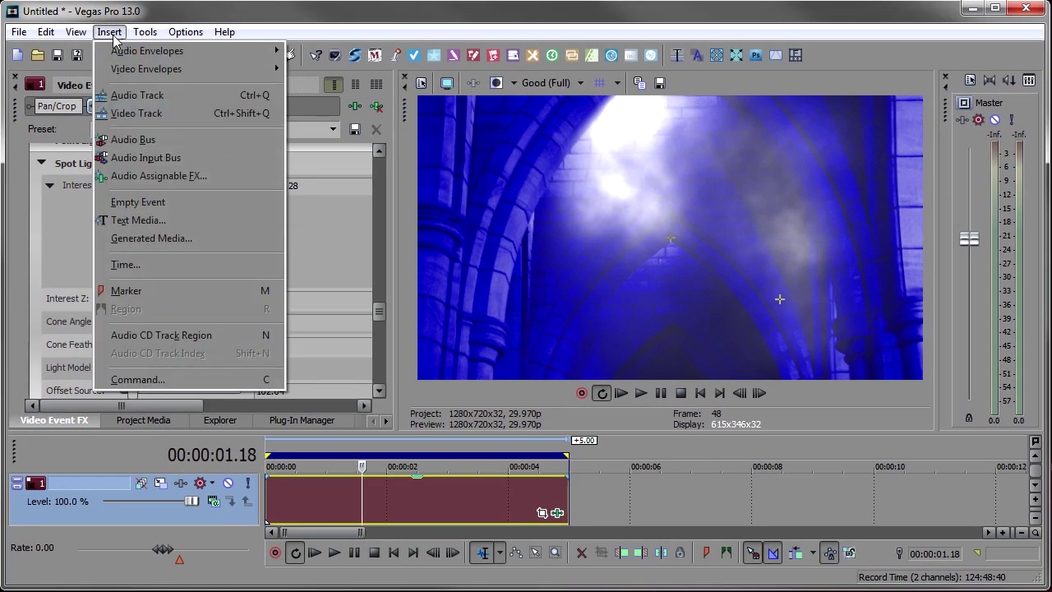
left_click(136, 115)
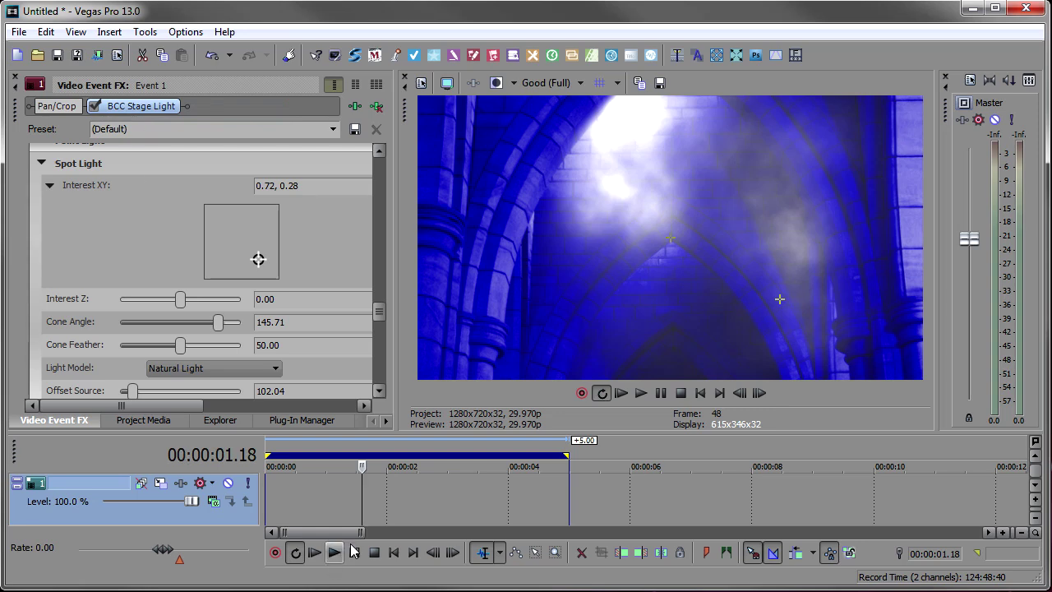
left_click(393, 552)
right_click(324, 493)
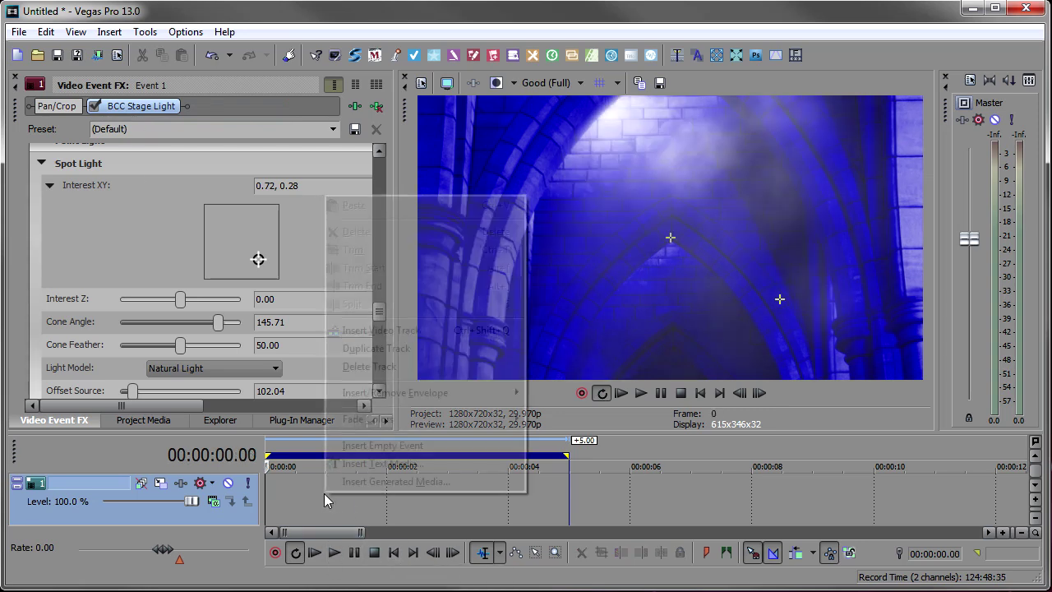
left_click(346, 460)
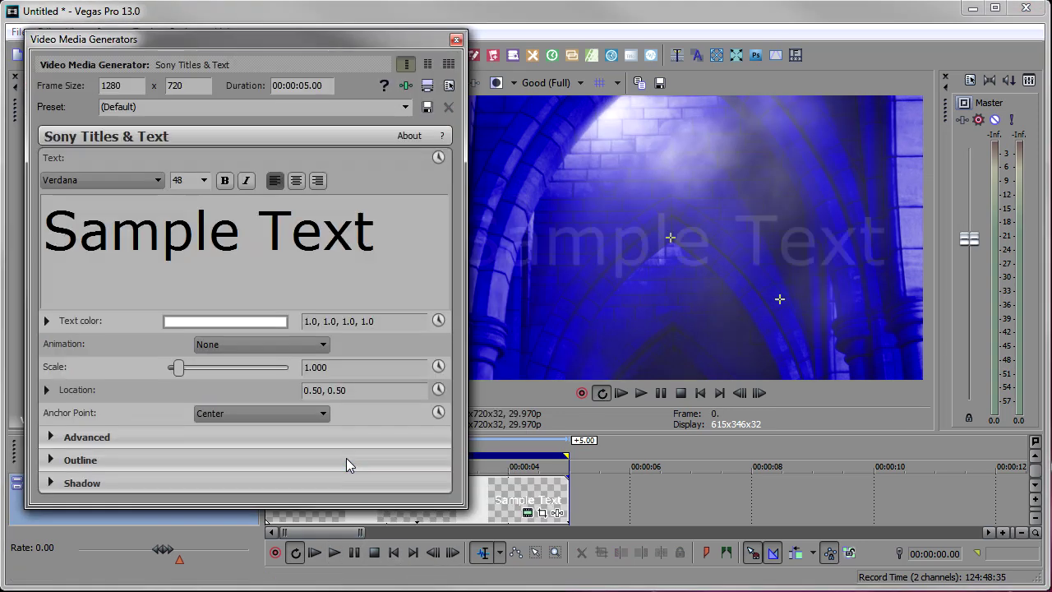
Replace the Sample Text with DARK SHADOWS and reselect the title text.
left_click(413, 226)
key("ctrl+a")
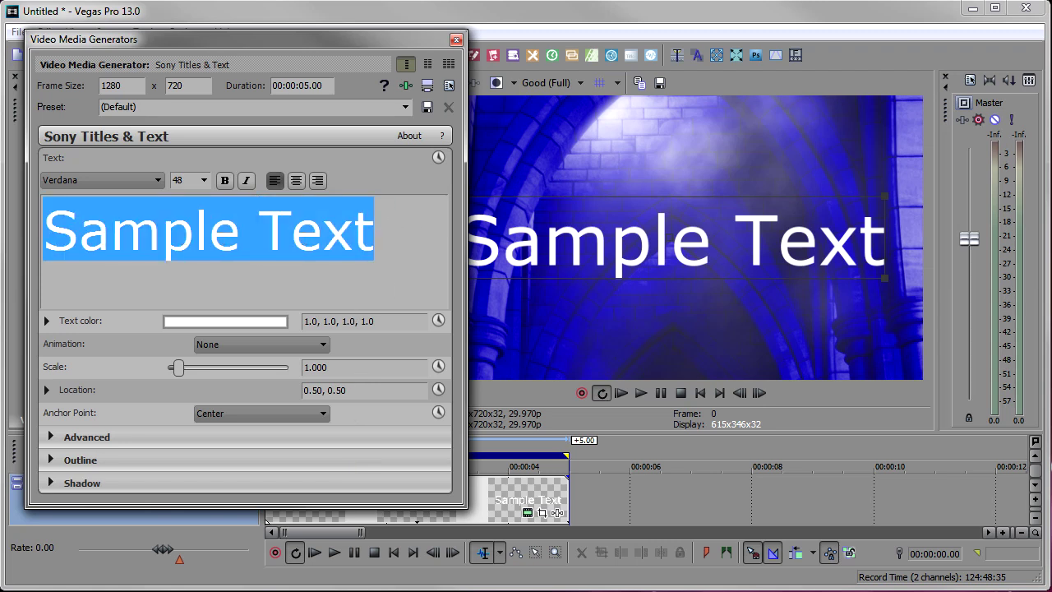
type("DARK")
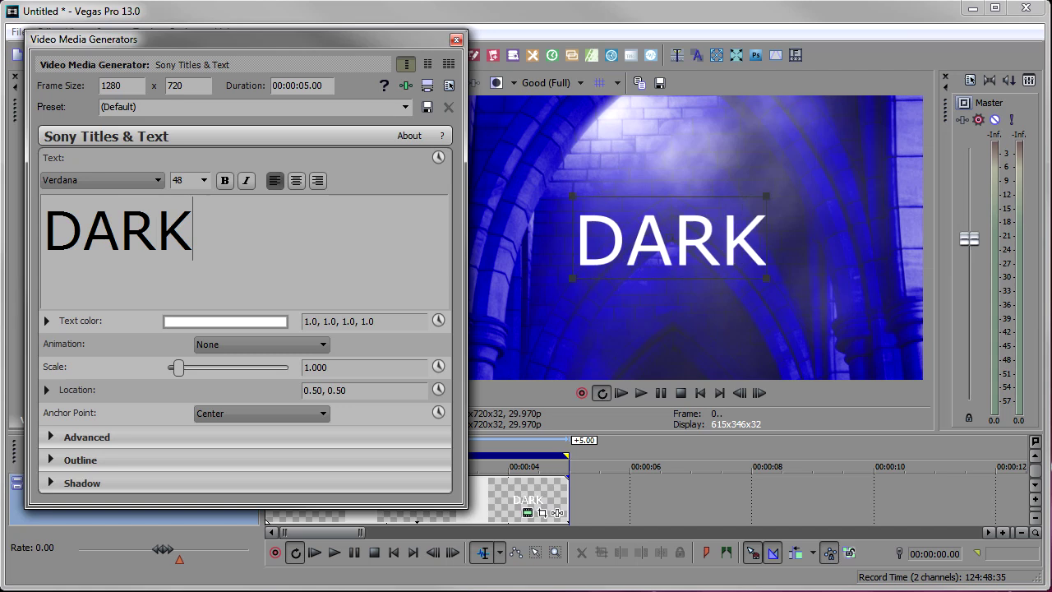
type(" SHADOWS")
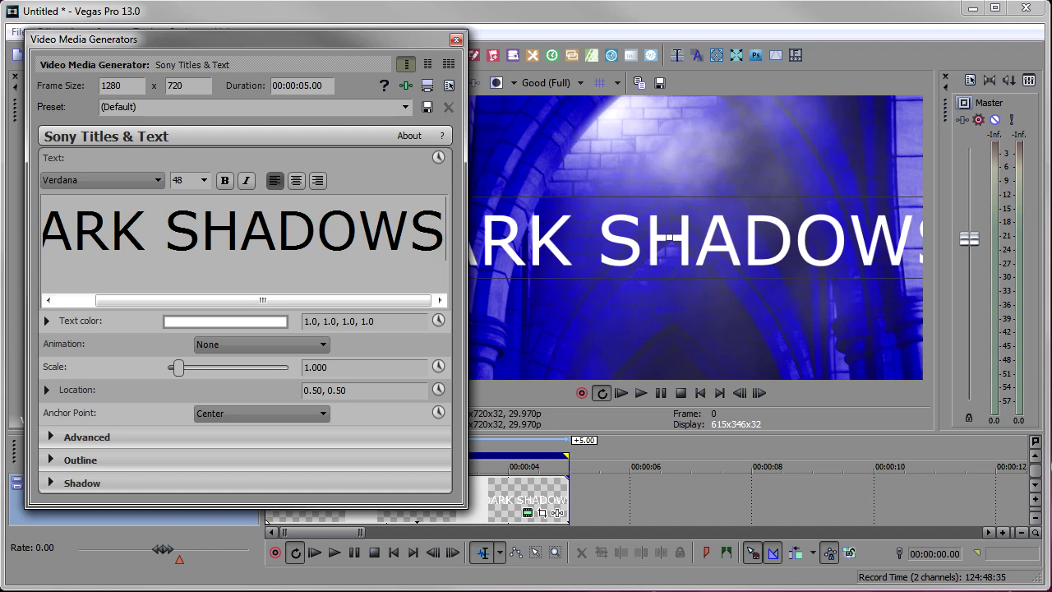
key("shift+Left")
key("shift+Left")
key("shift+Left")
key("shift+Left")
key("shift+Left")
key("shift+Left")
key("shift+Left")
key("shift+Left")
key("shift+Left")
key("shift+Left")
key("shift+Left")
key("shift+Left")
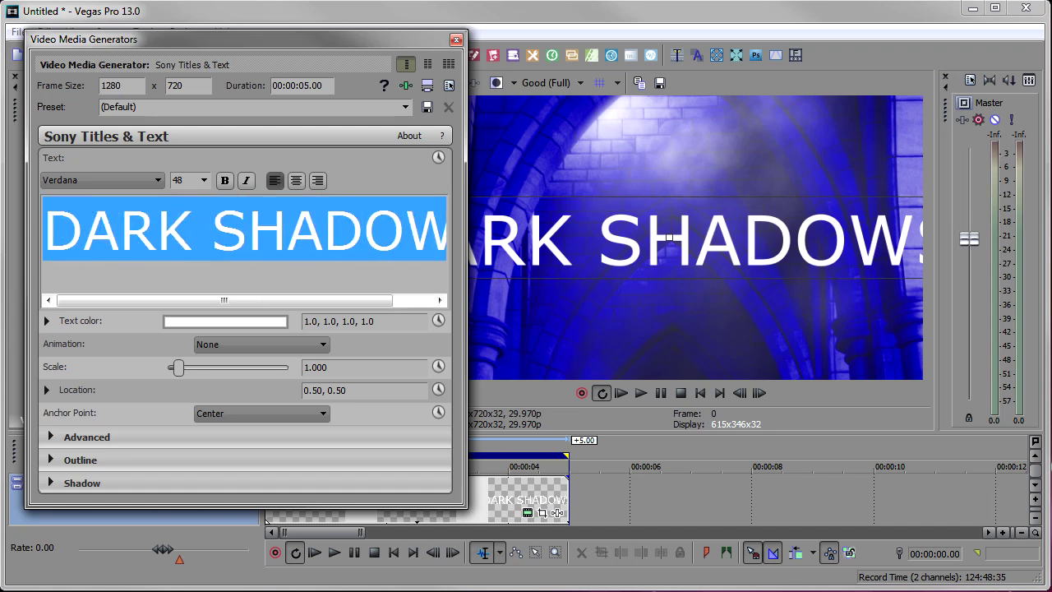
left_click(74, 183)
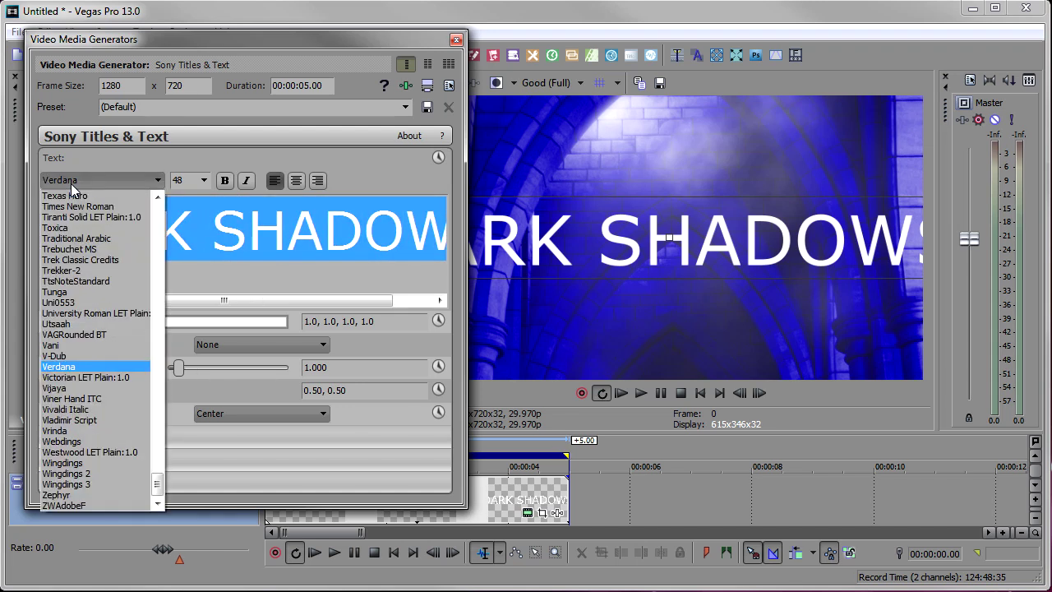
Make the title bold 36-point Traditional Arabic and close the text generator window.
left_click(95, 244)
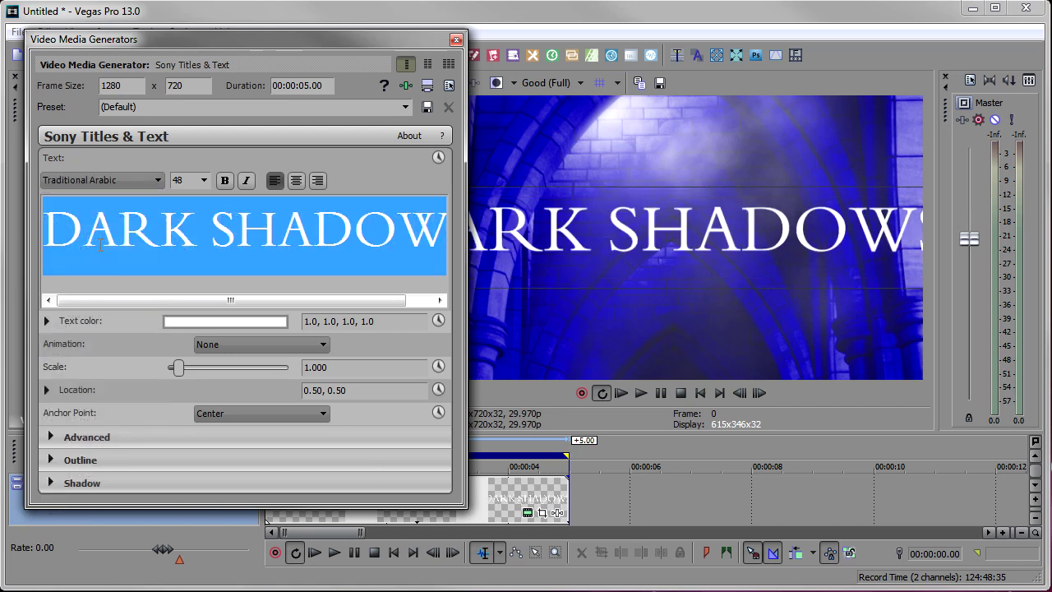
left_click(205, 181)
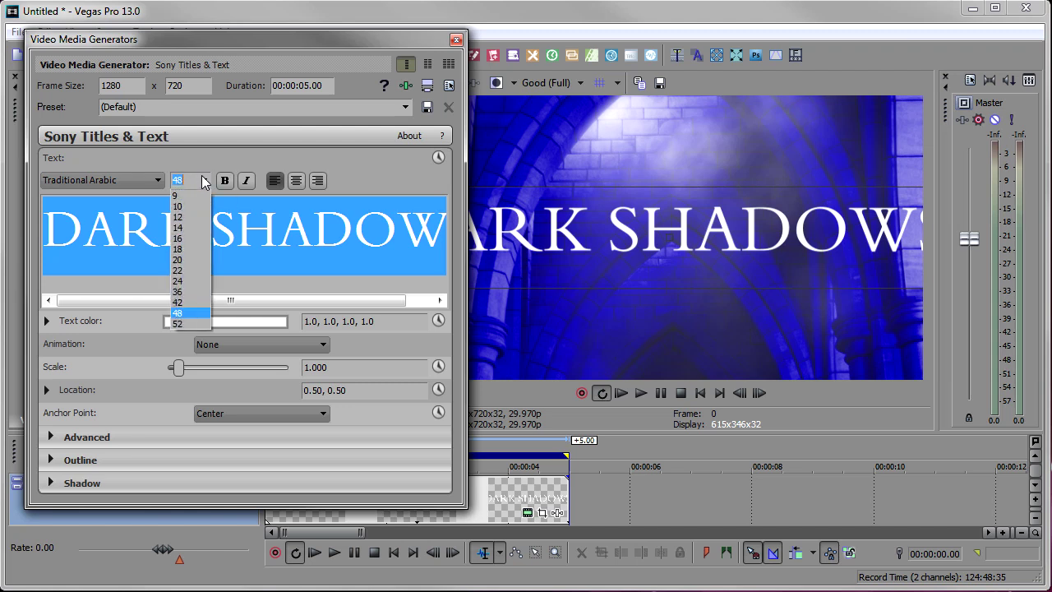
left_click(200, 292)
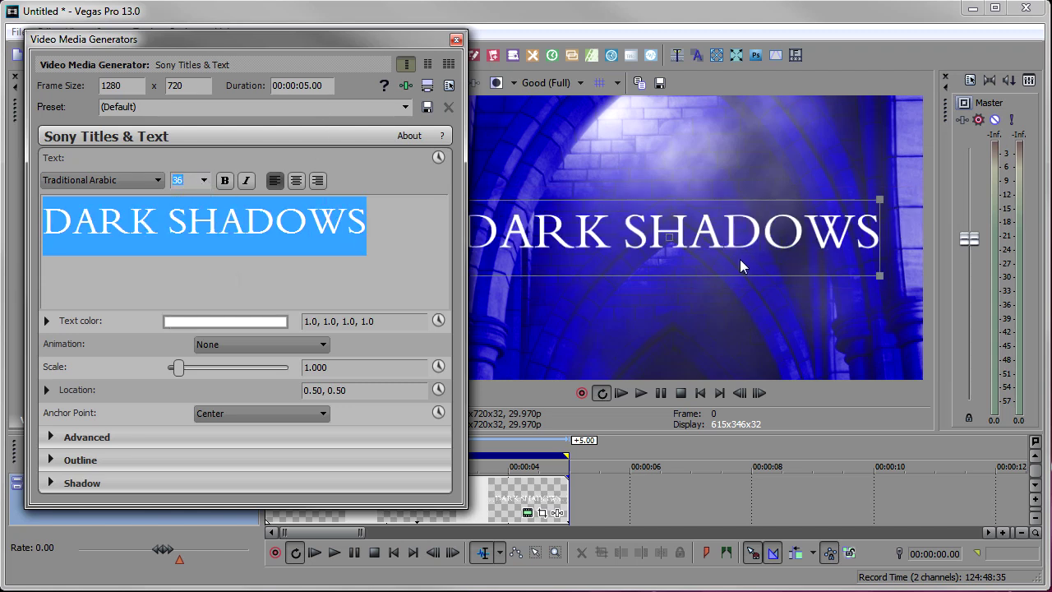
left_click(224, 181)
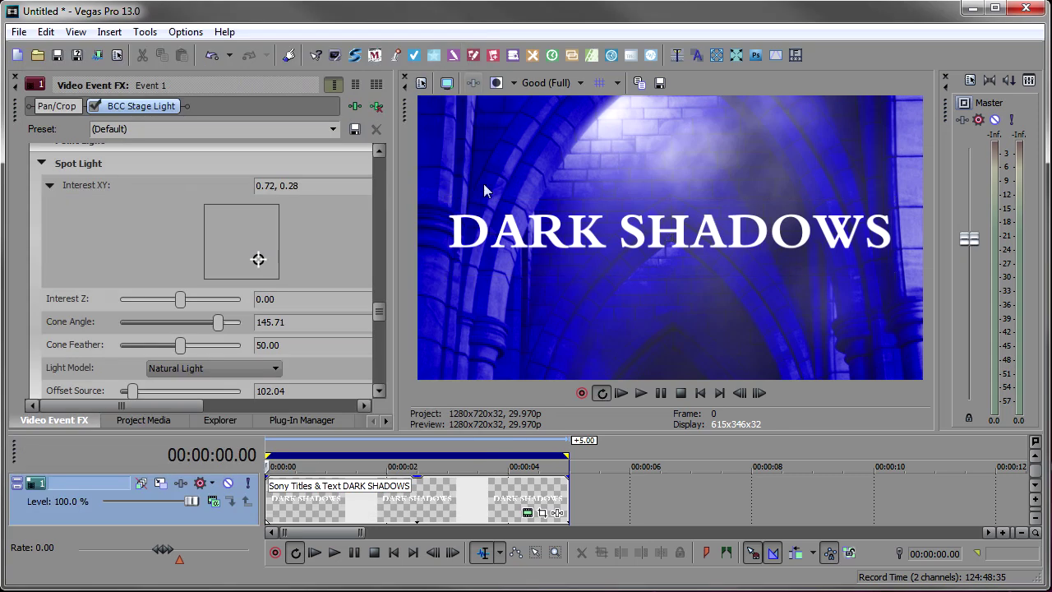
left_click(456, 40)
Apply BCC Grunge from the BCC Stylize group to the DARK SHADOWS title event.
left_click(556, 513)
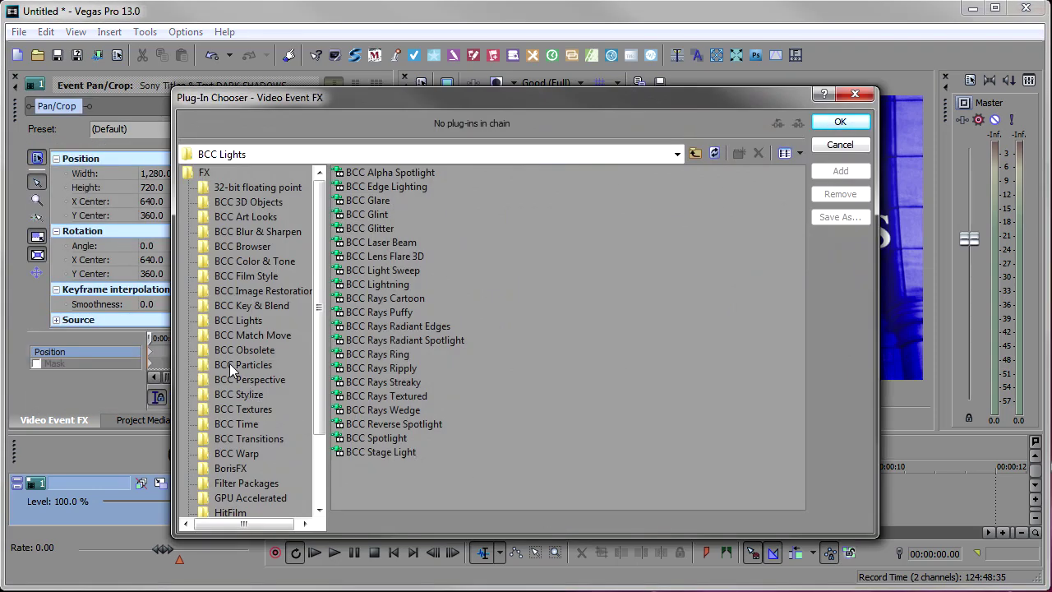
left_click(238, 394)
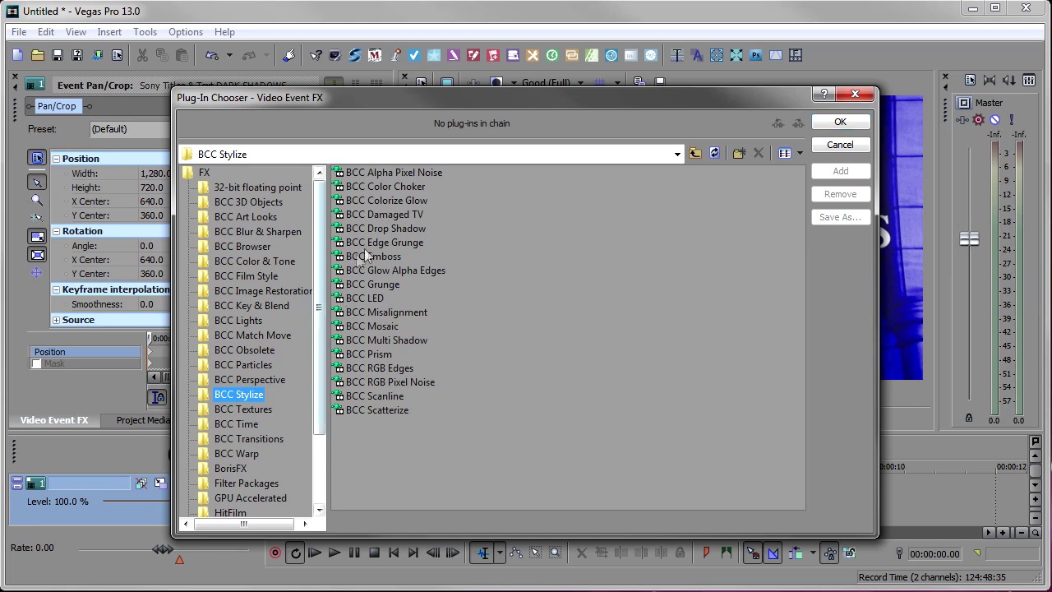
double_click(386, 283)
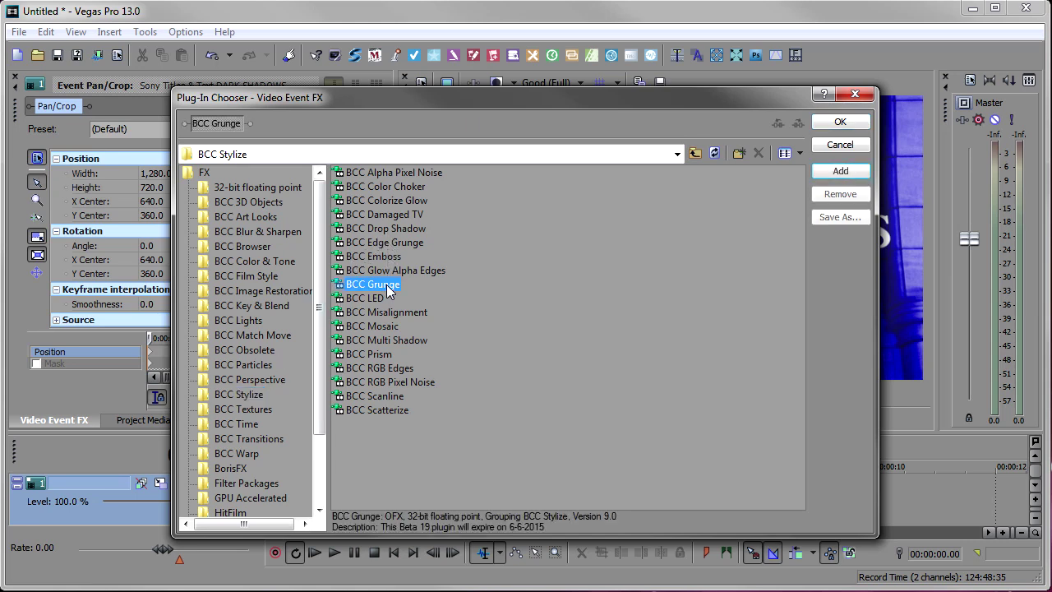
left_click(840, 122)
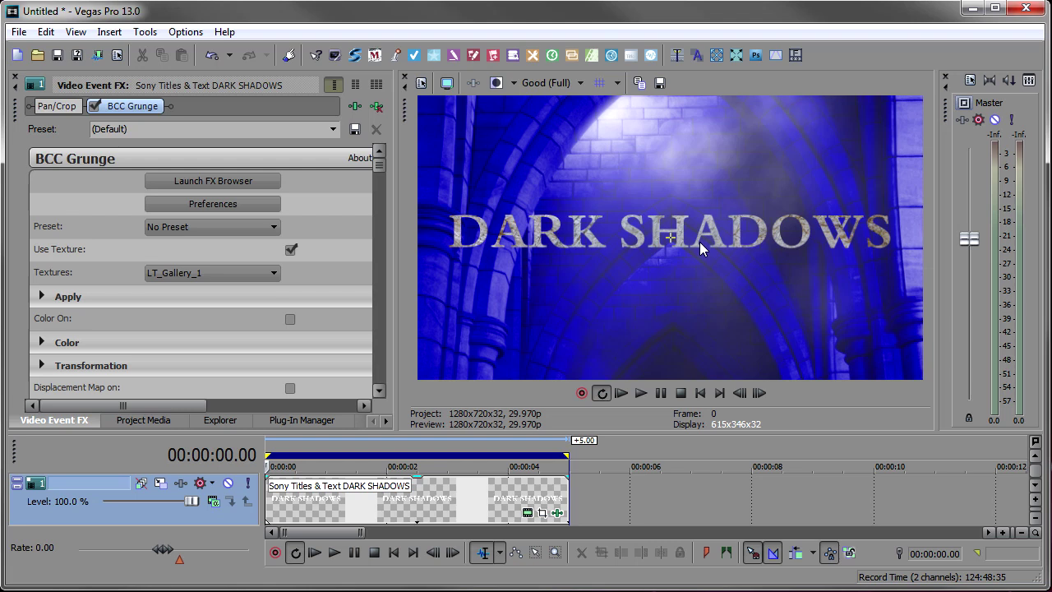
Solo the title track and try Grunge textures starting from LT_Gallery_2.
left_click(249, 483)
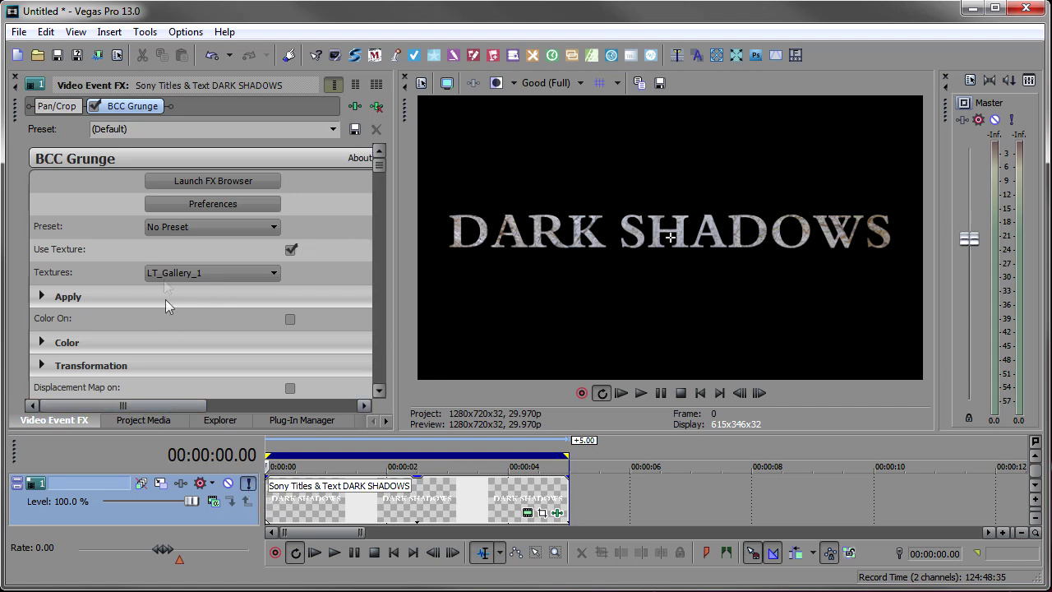
left_click(188, 278)
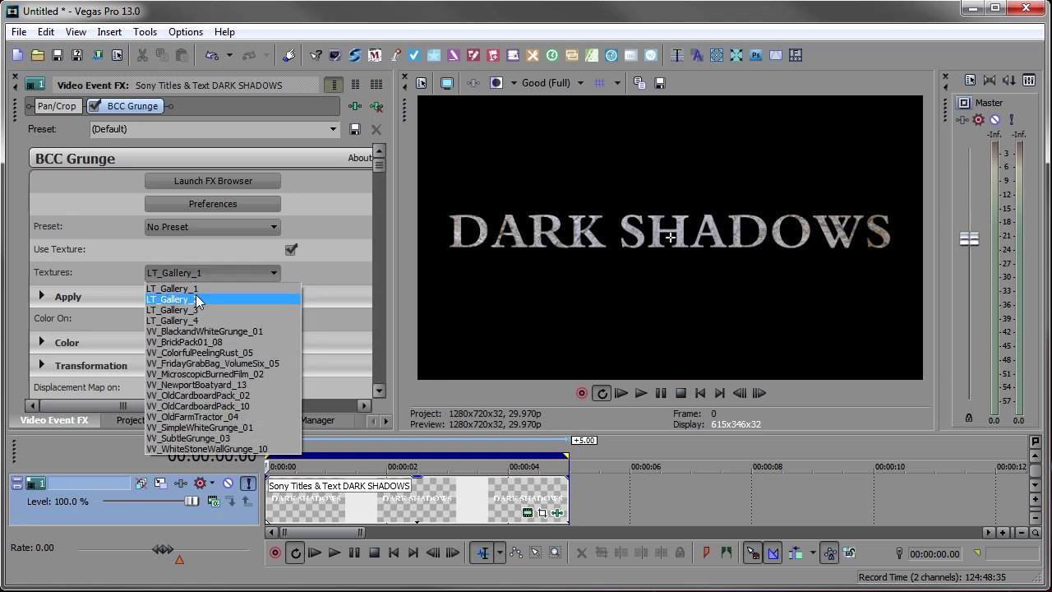
left_click(197, 300)
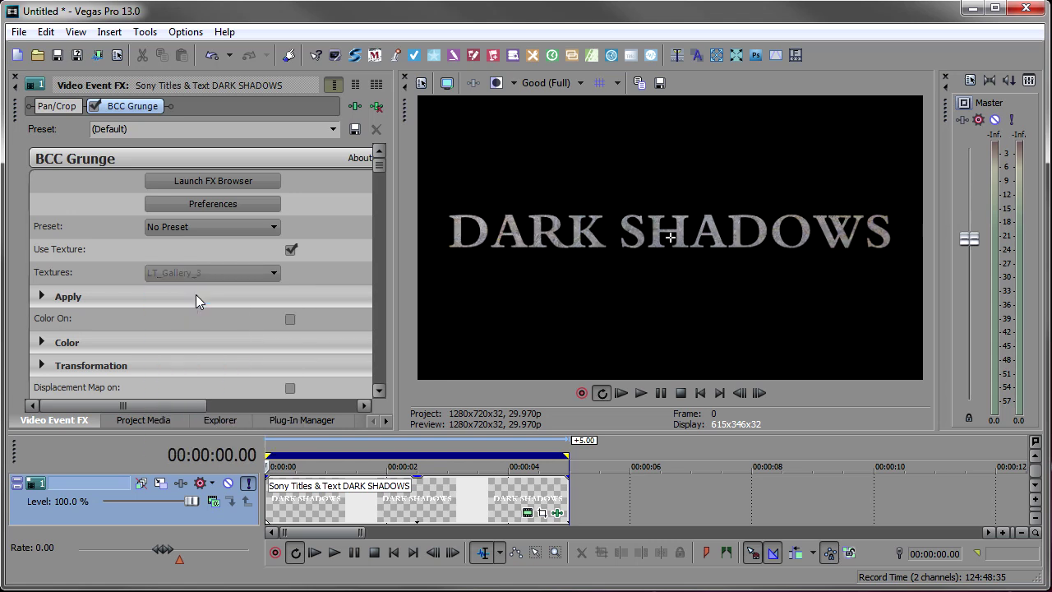
key("Down")
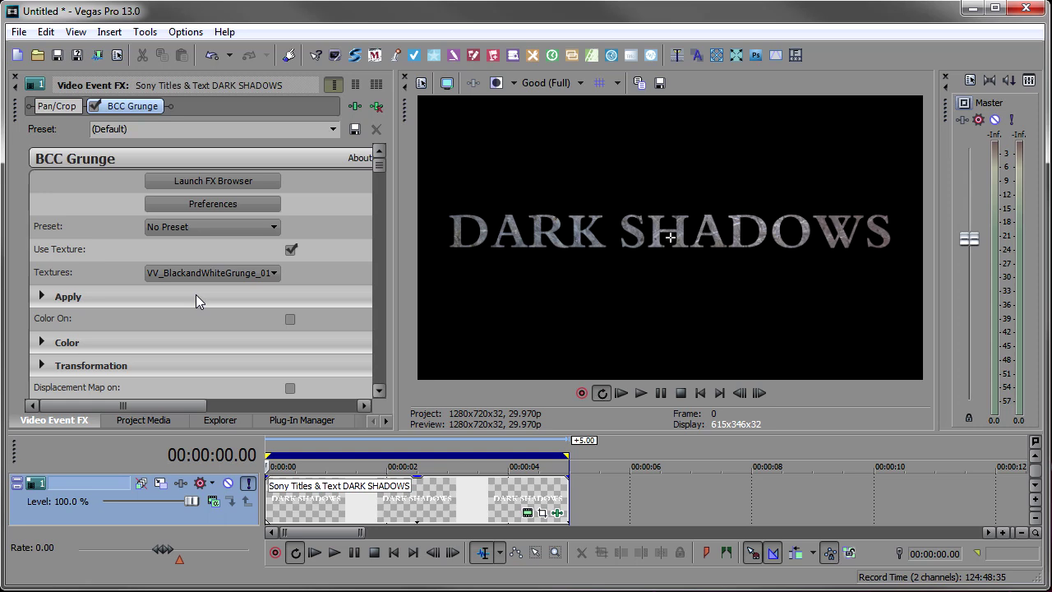
Restore LT_Gallery_4 and preview GreenGoblin, DeepBrick and AntiquedMetalFlake presets without applying any.
key("Up")
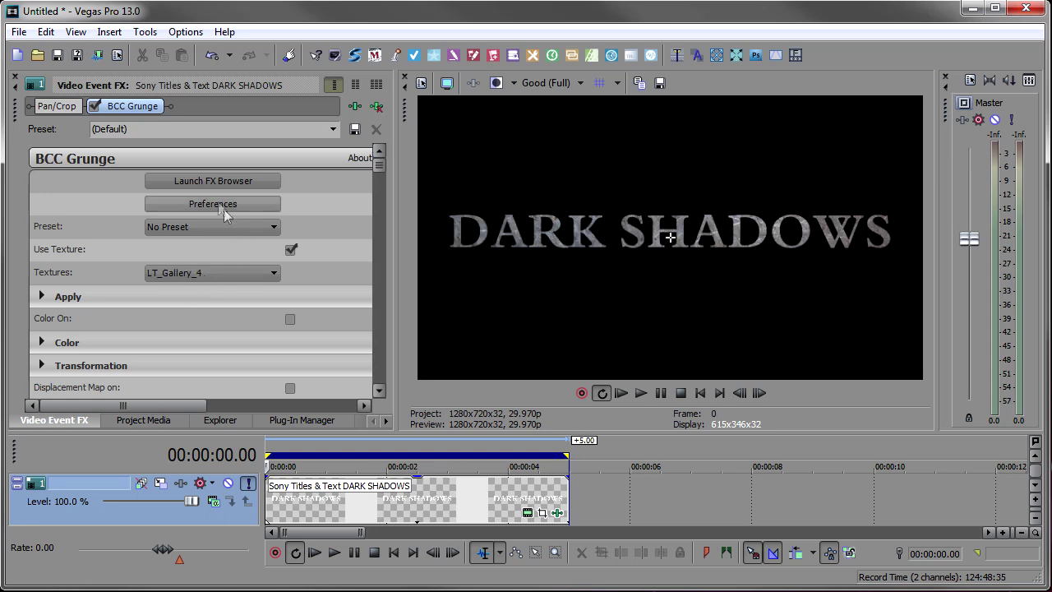
left_click(211, 179)
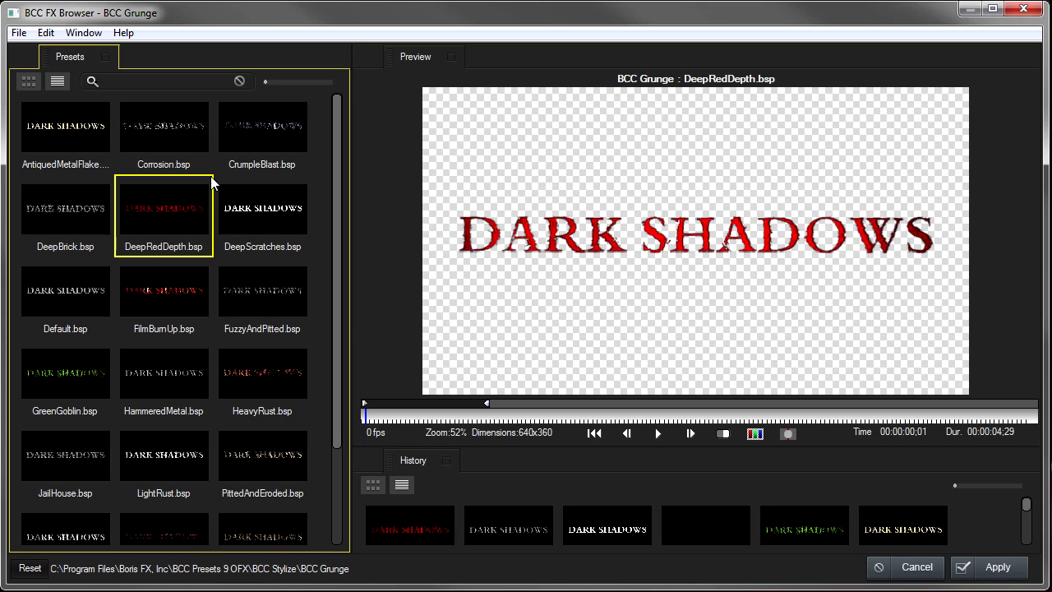
left_click(66, 376)
left_click(67, 199)
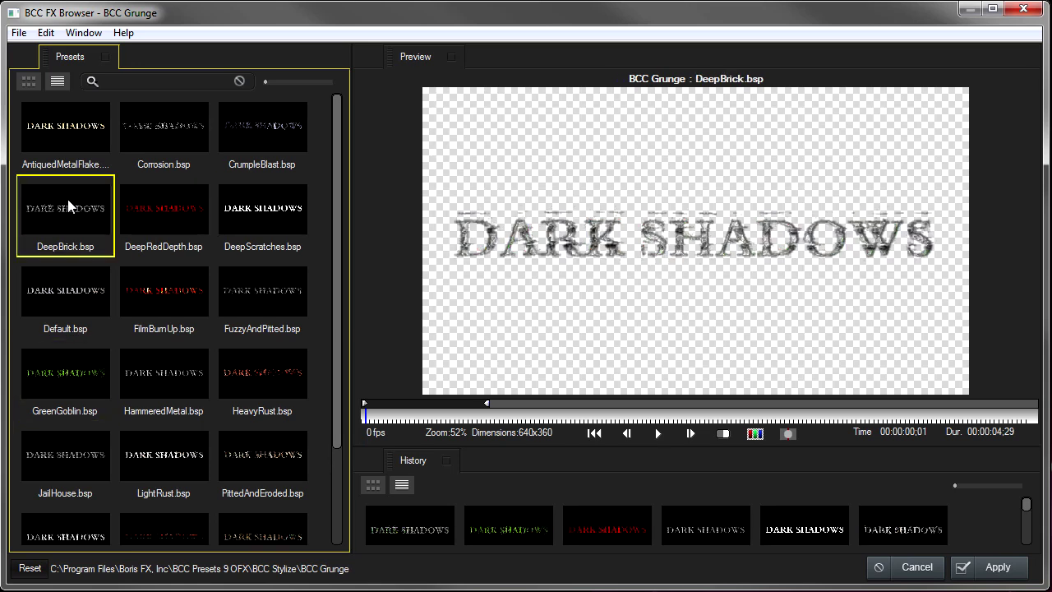
left_click(61, 127)
left_click(923, 566)
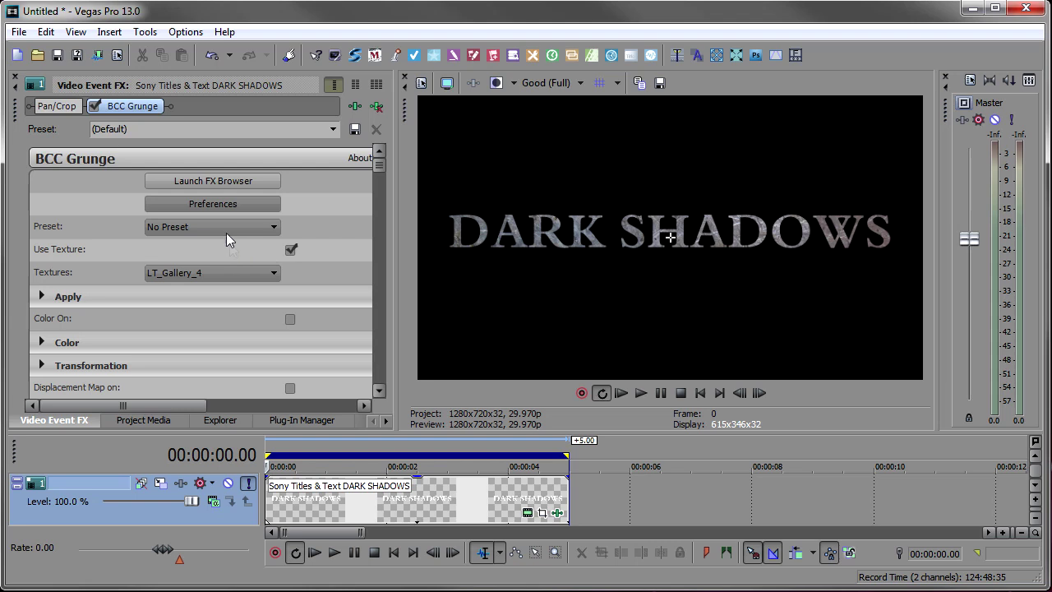
Switch the Grunge texture to LT_Gallery_2 and turn on colour tinting.
left_click(233, 277)
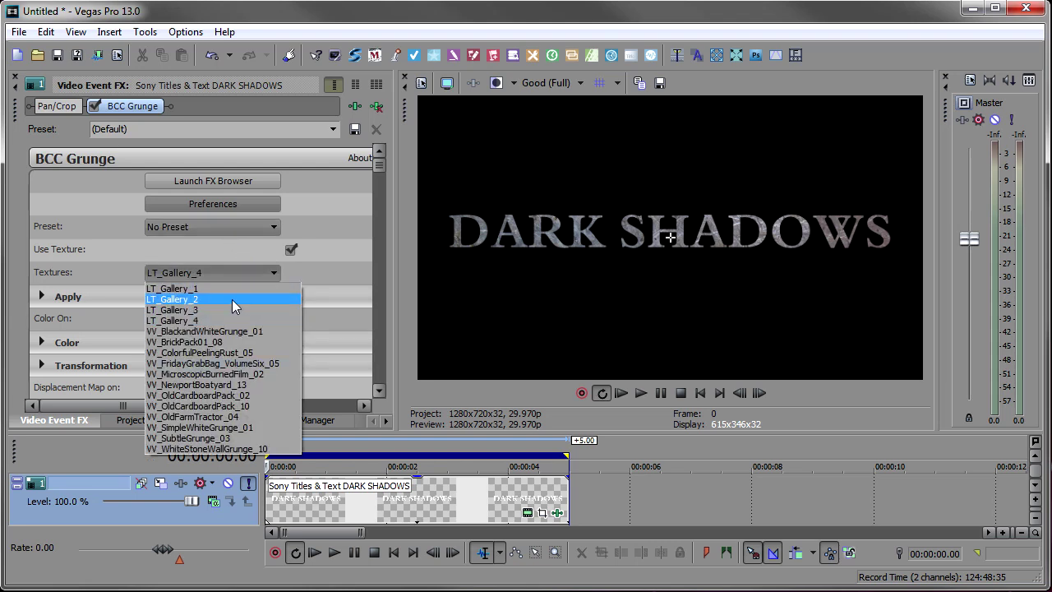
left_click(231, 299)
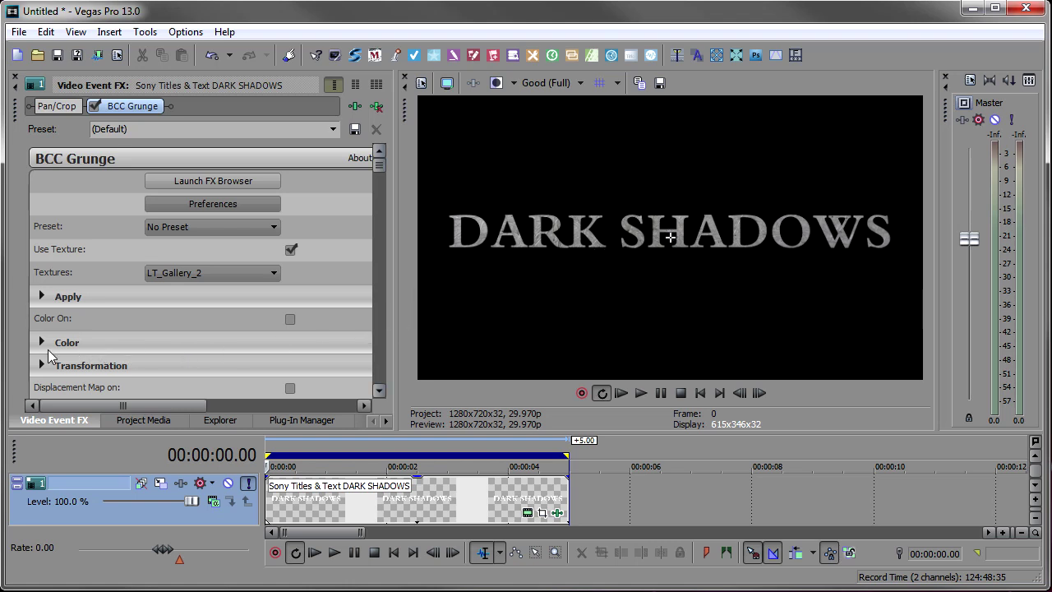
left_click(290, 318)
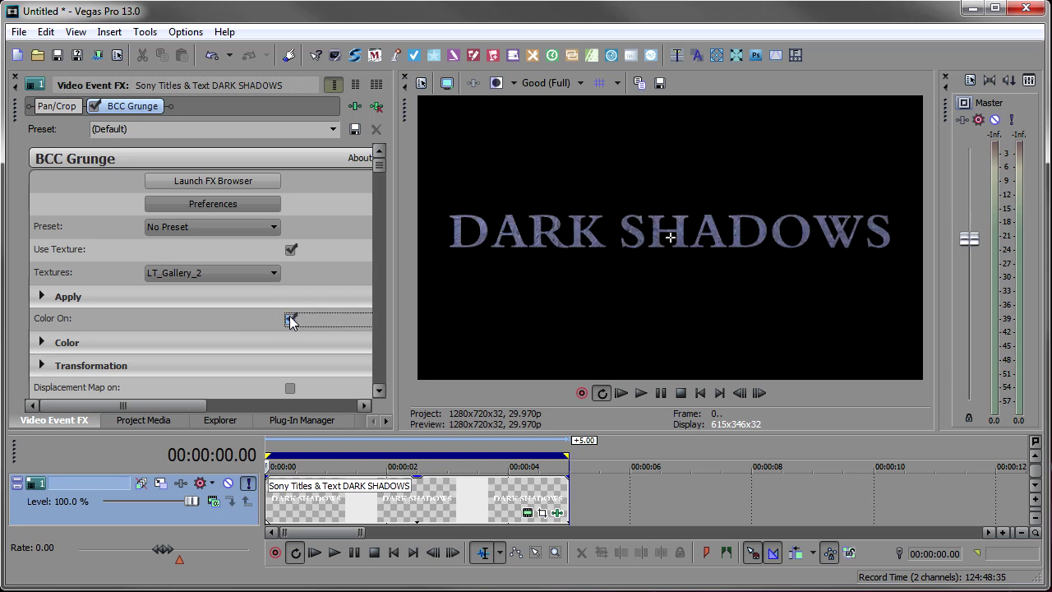
left_click(39, 343)
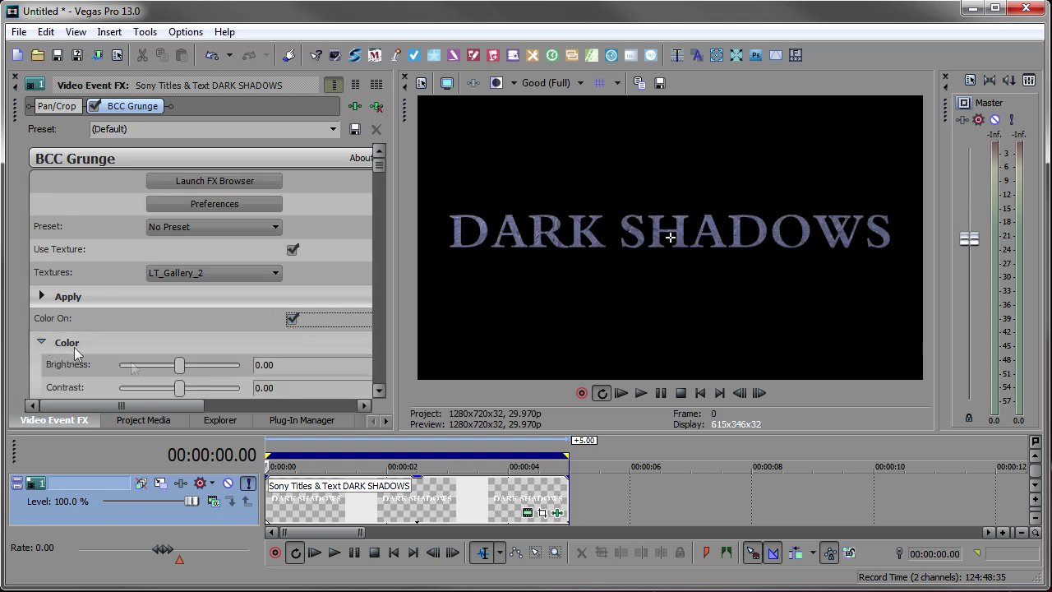
left_click_drag(380, 164, 381, 208)
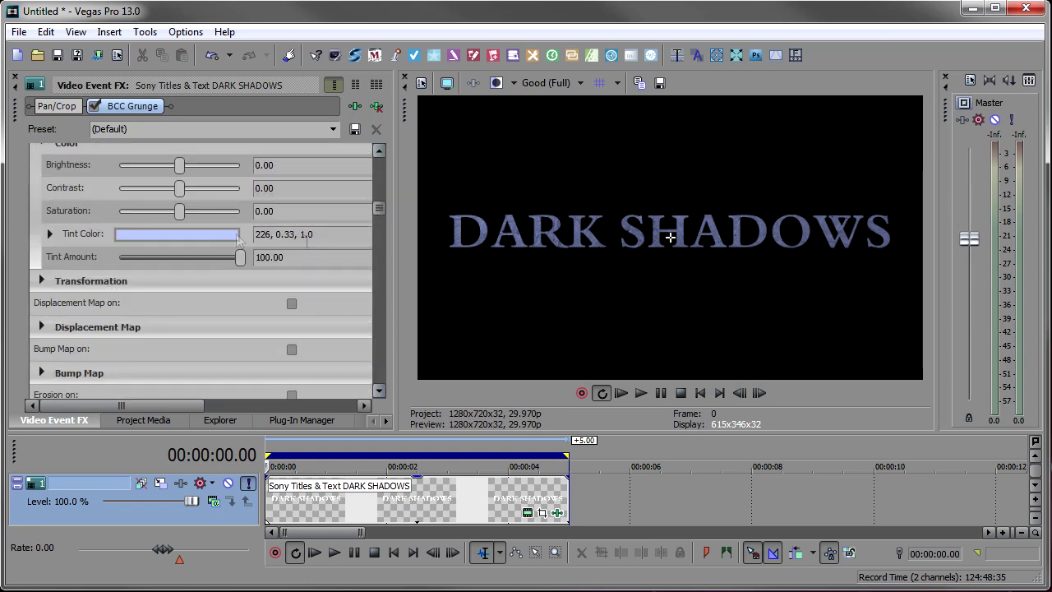
Set the Grunge Tint Color to a saturated deep red (0, 0.99, 0.91).
left_click(155, 235)
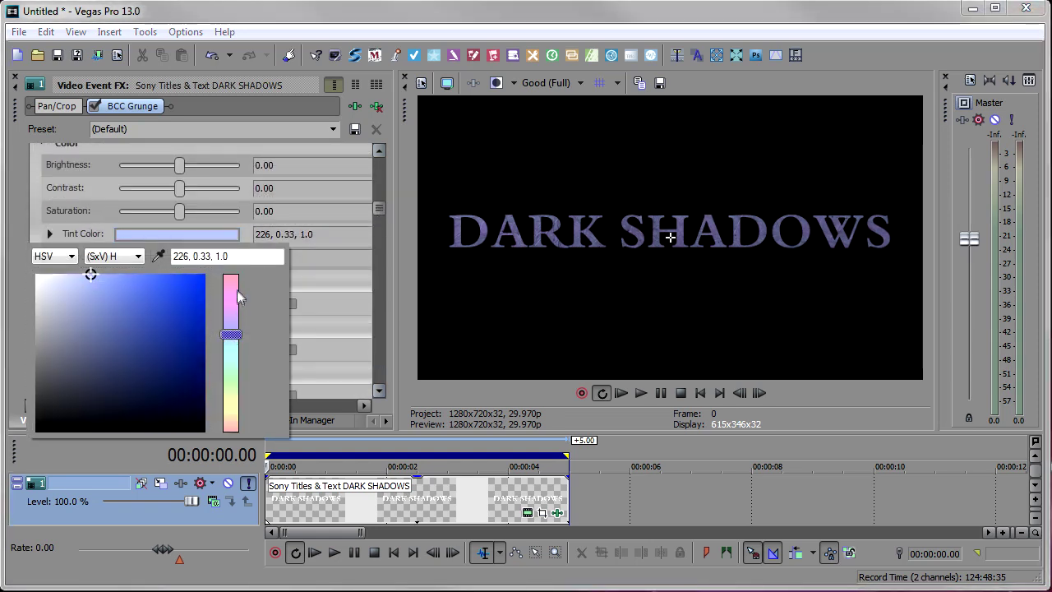
left_click_drag(232, 305, 231, 271)
left_click(191, 283)
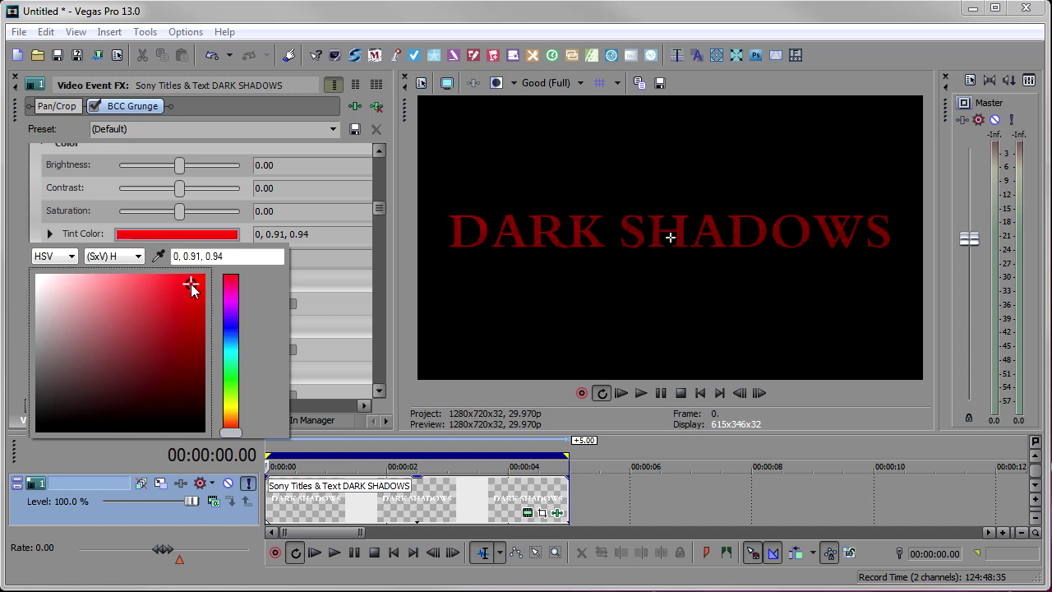
left_click_drag(191, 285, 202, 288)
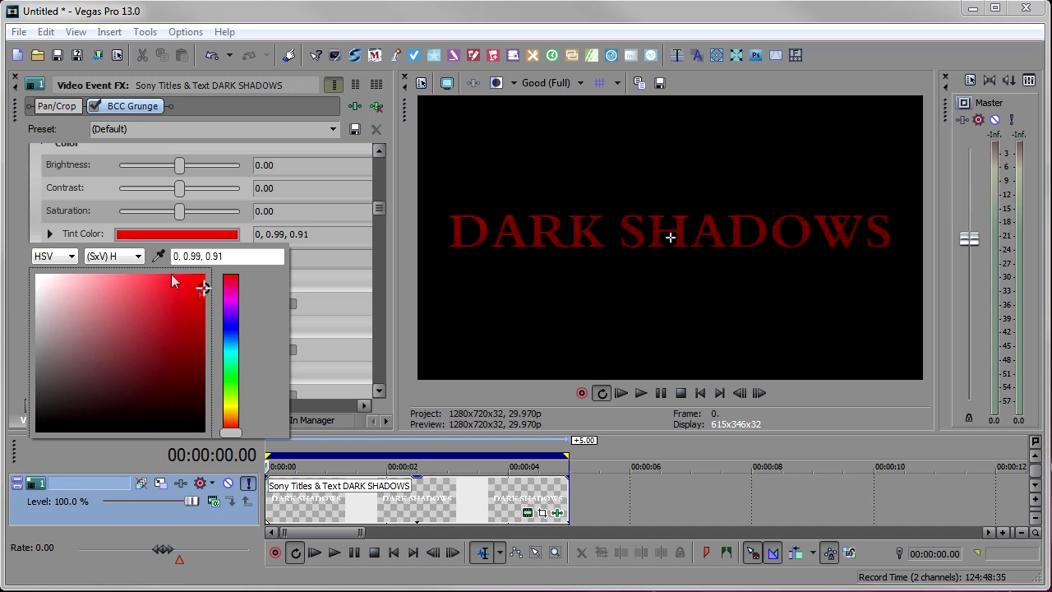
left_click(93, 228)
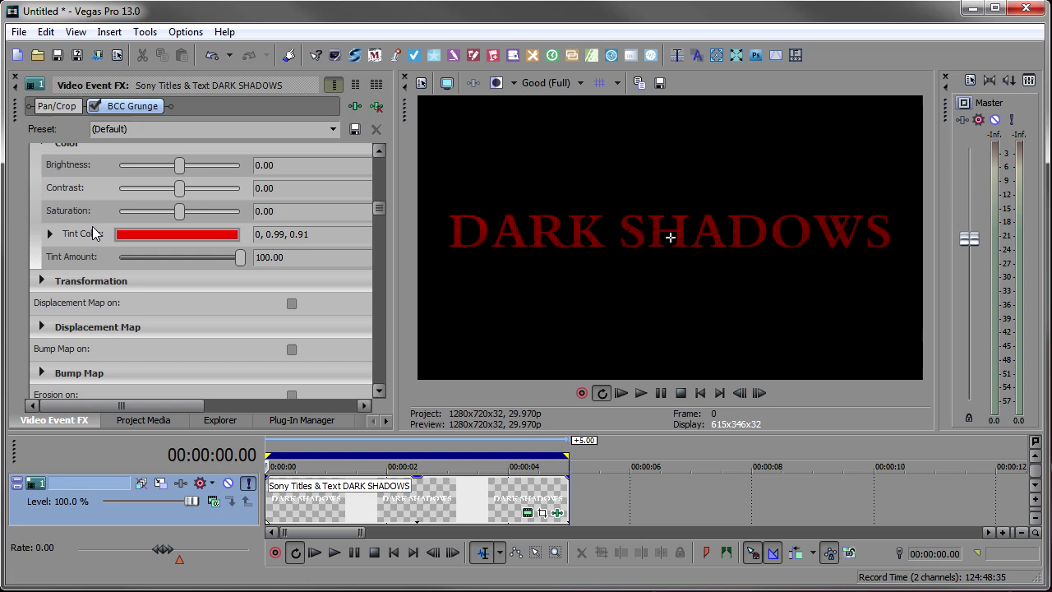
Add BCC Edge Lighting from the BCC Lights group to the title's plug-in chain.
left_click(355, 106)
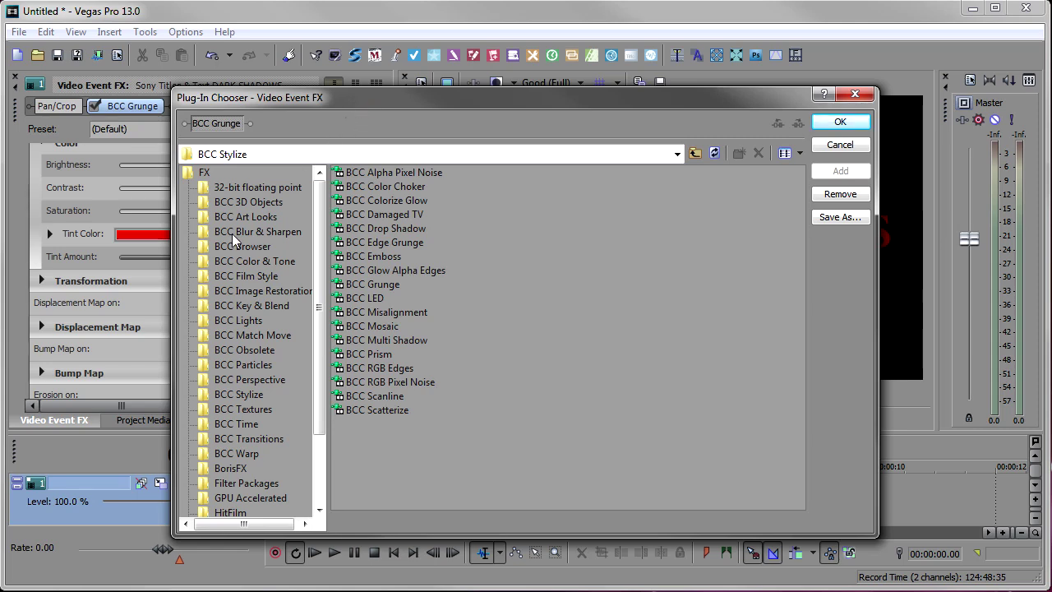
left_click(237, 320)
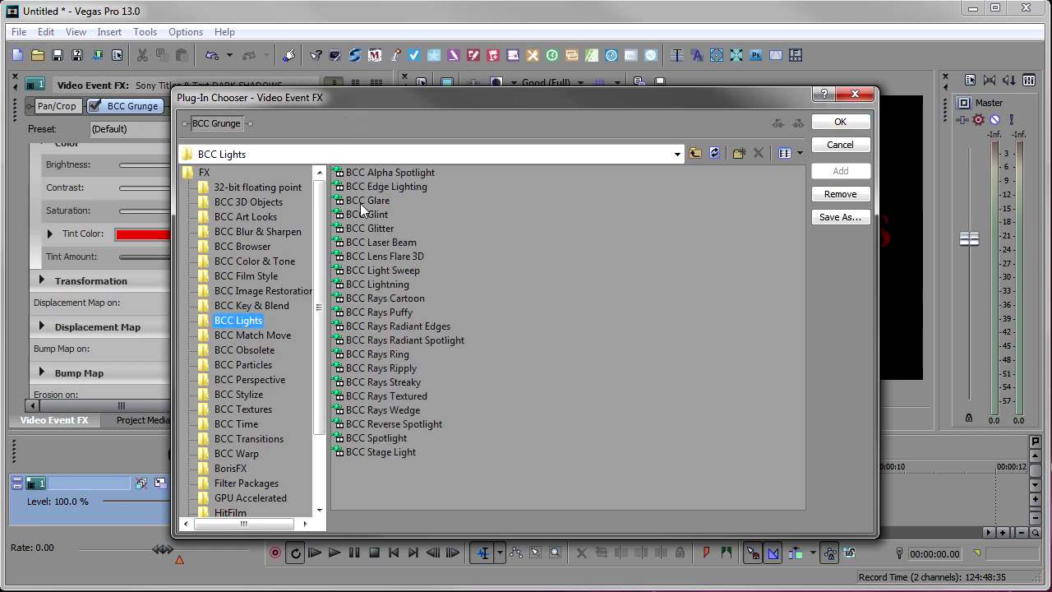
double_click(396, 187)
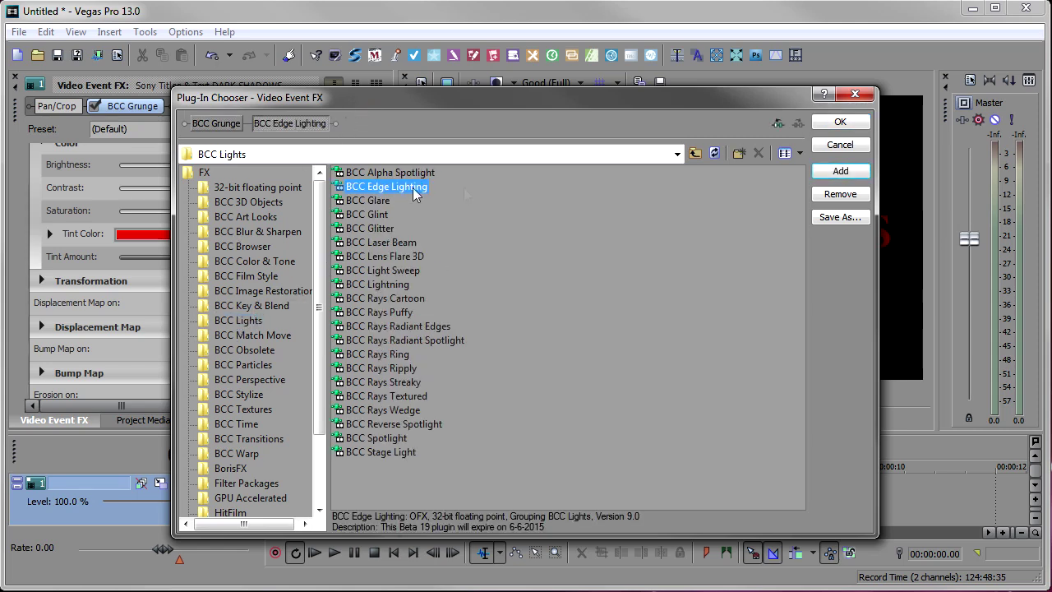
left_click(825, 124)
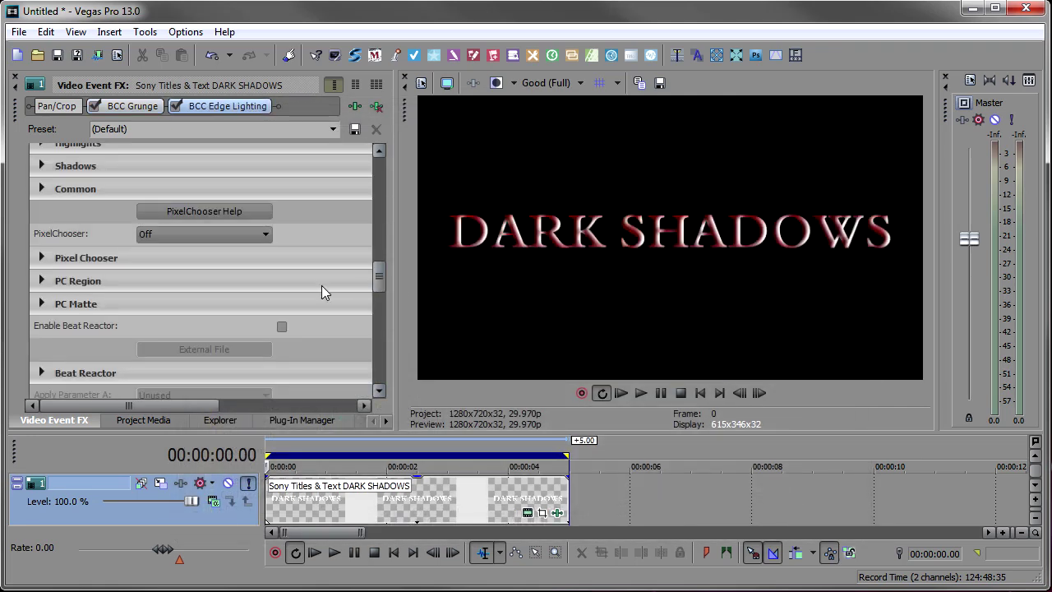
left_click_drag(379, 278, 383, 201)
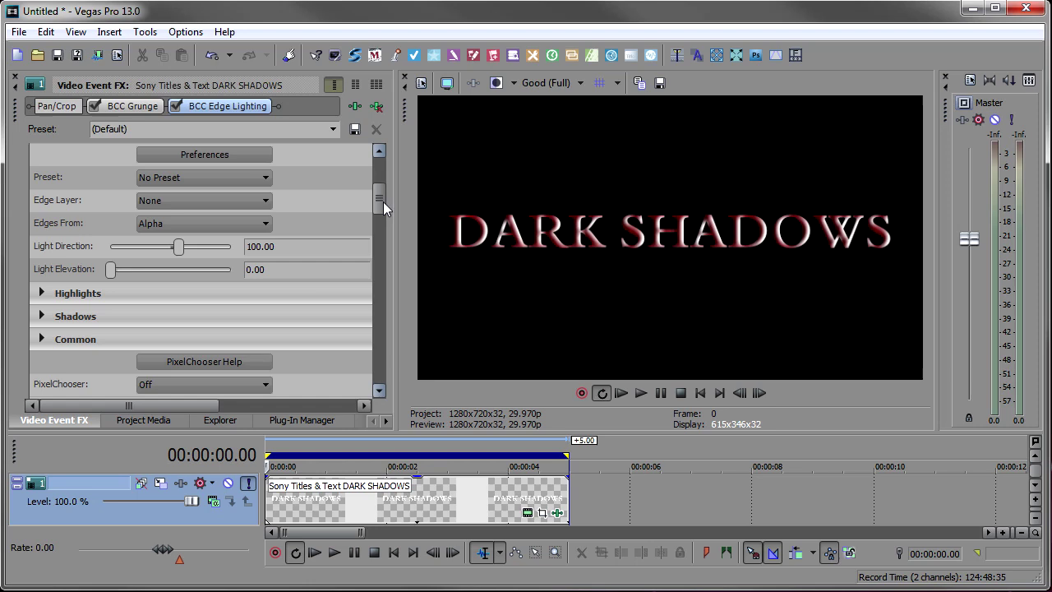
Set both Highlight Post Blur and Shadow Post Blur to 2.00.
left_click(43, 293)
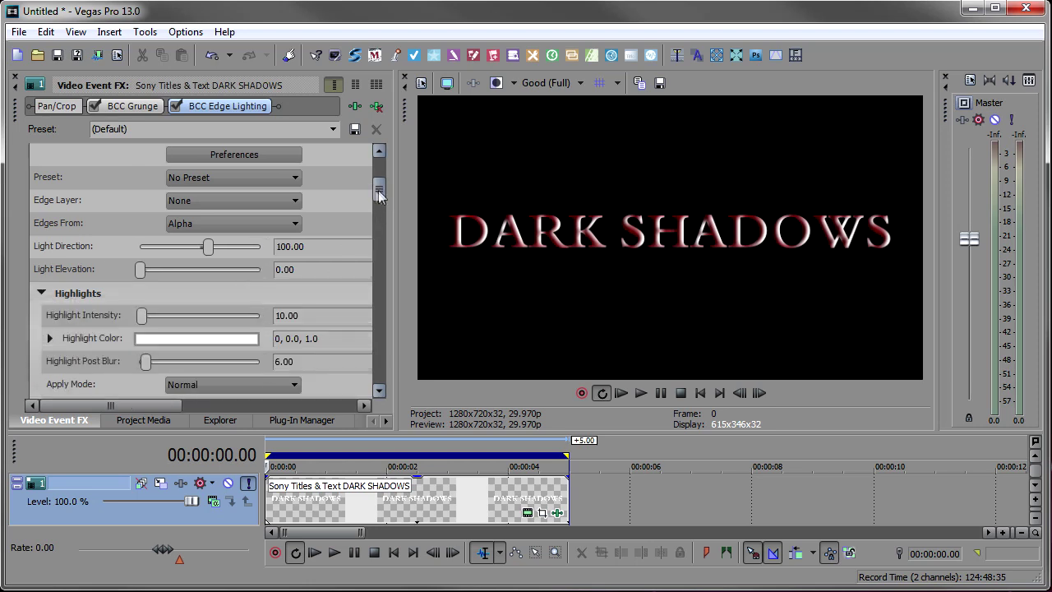
left_click_drag(381, 177, 381, 220)
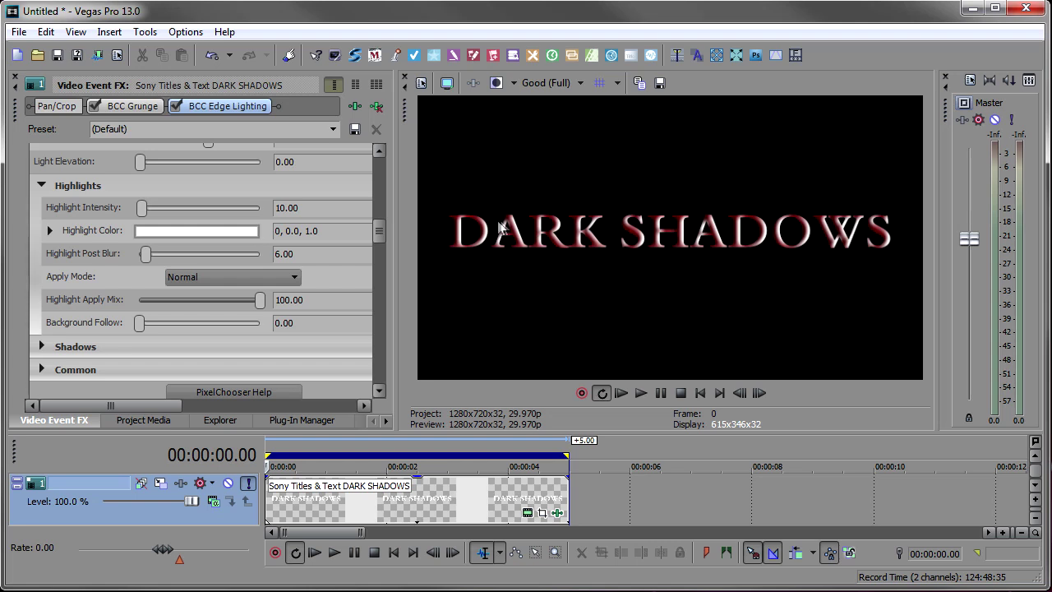
scroll(246, 262, "down", 1)
type("2")
key("Return")
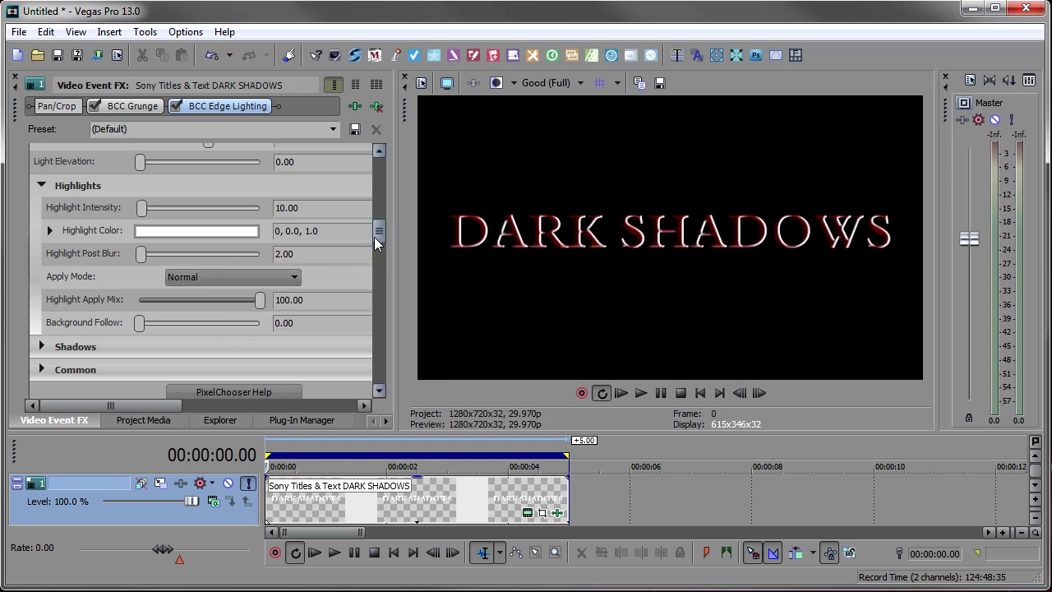
scroll(376, 234, "down", 3)
left_click(42, 279)
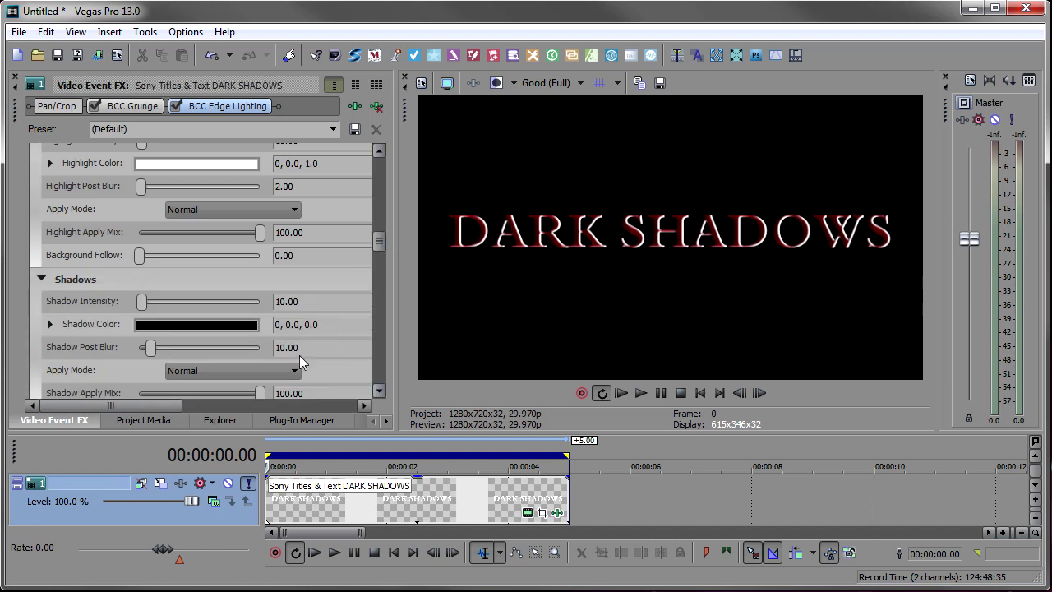
left_click(300, 352)
type("2")
key("Return")
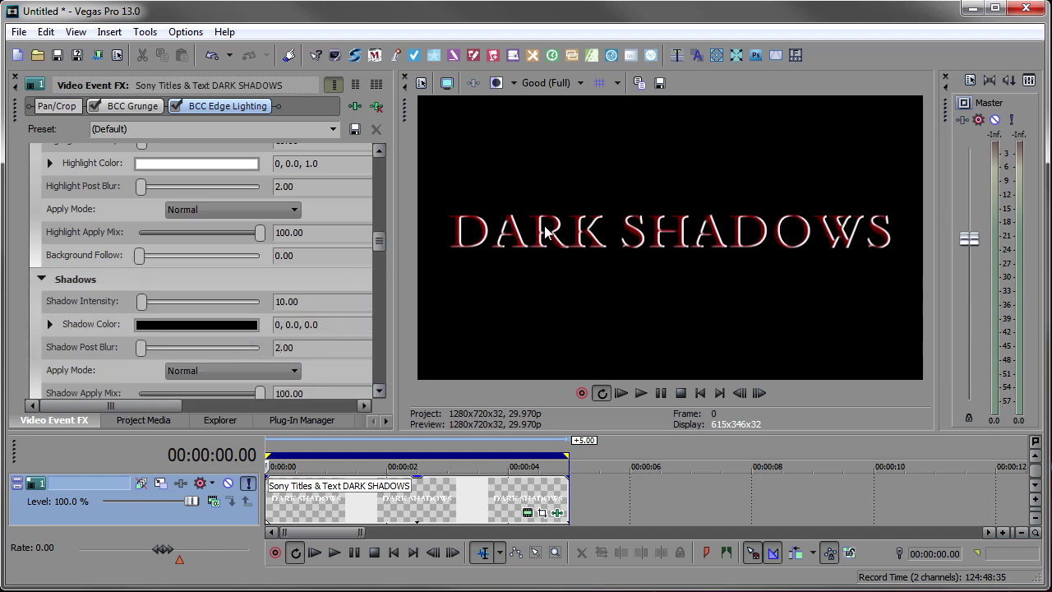
Set the Edge Lighting Highlight Color to pale pink (0, 0.2, 0.96).
left_click(197, 164)
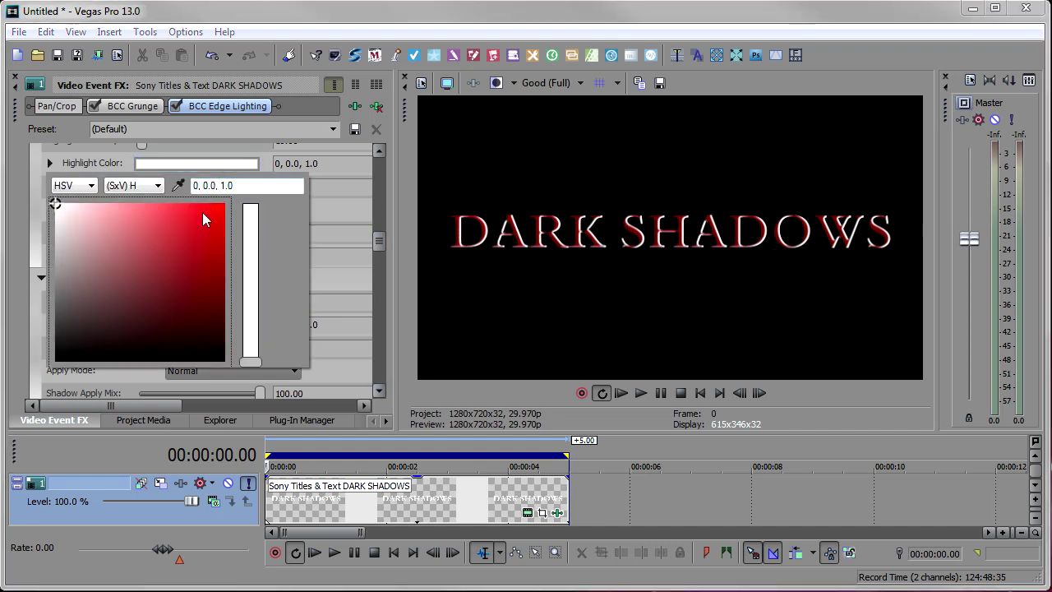
left_click(109, 211)
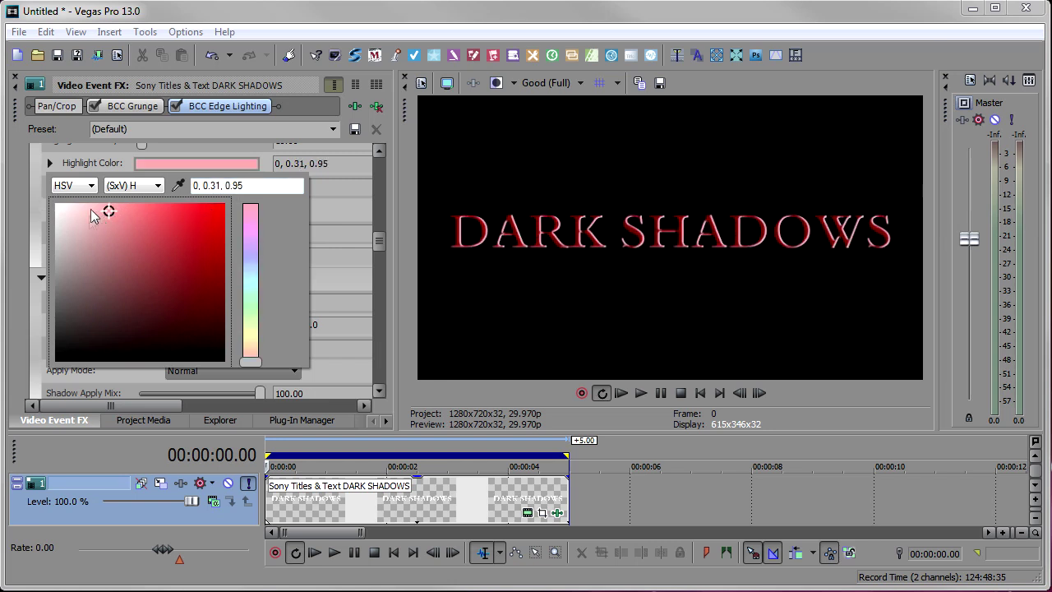
left_click(89, 210)
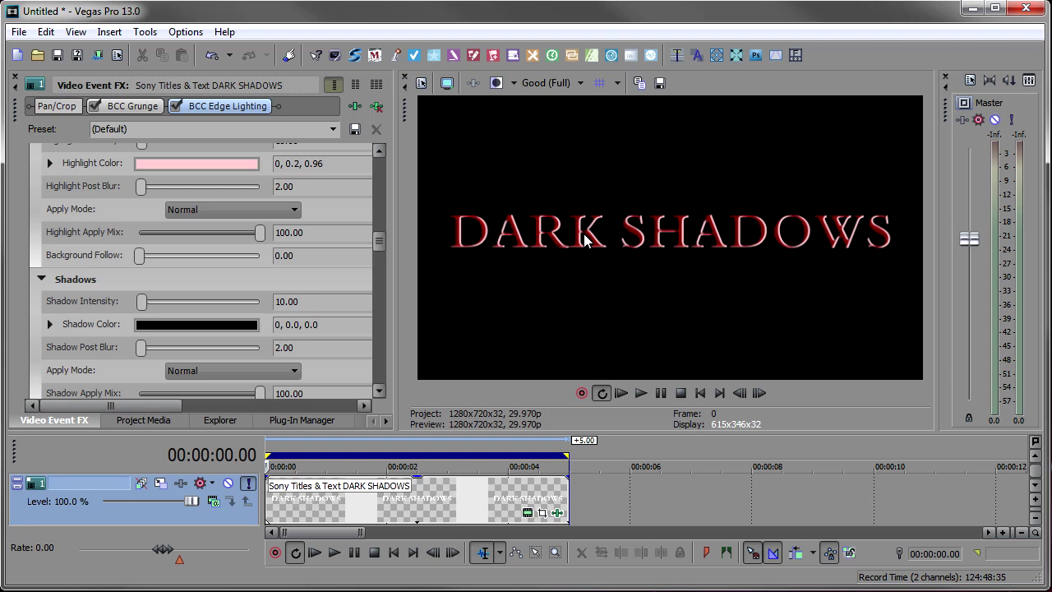
Unsolo the title track so the blue cathedral arches show behind DARK SHADOWS.
left_click(246, 484)
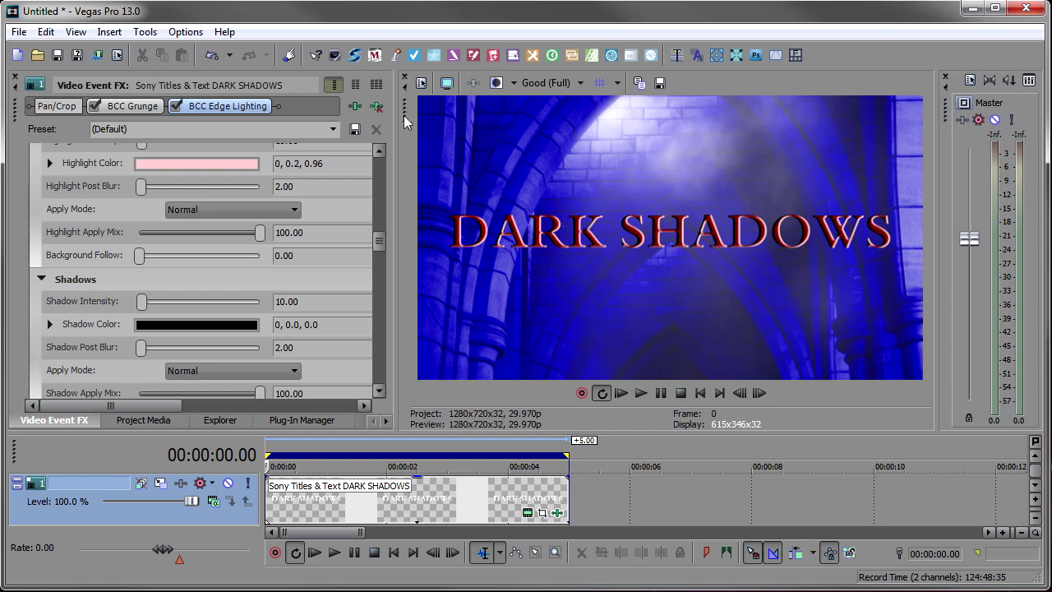
Add the BCC Stylize > BCC Glow Alpha Edges effect to the title's plug-in chain.
left_click(353, 106)
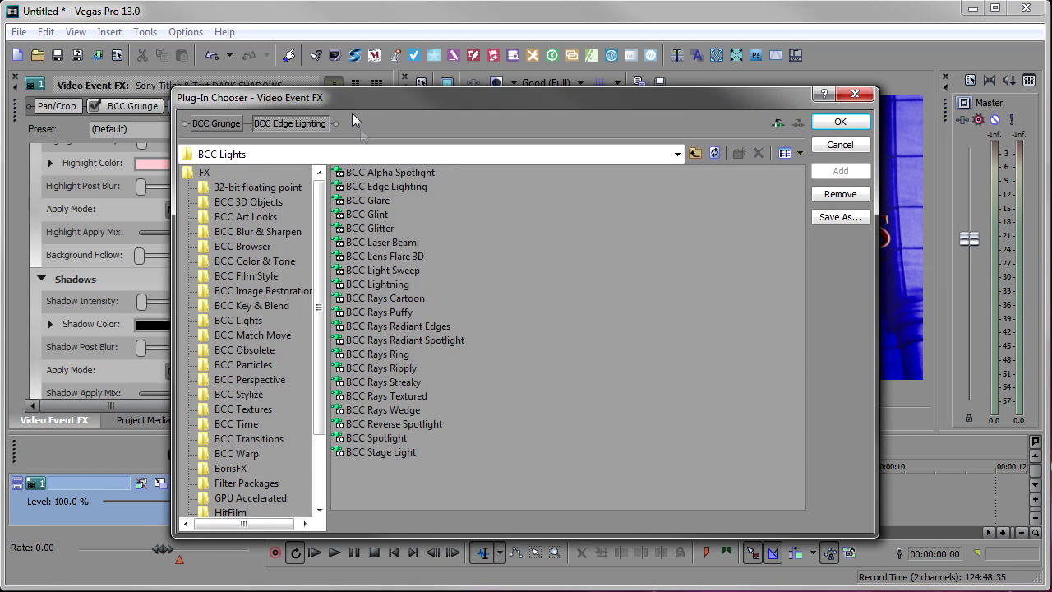
left_click(237, 395)
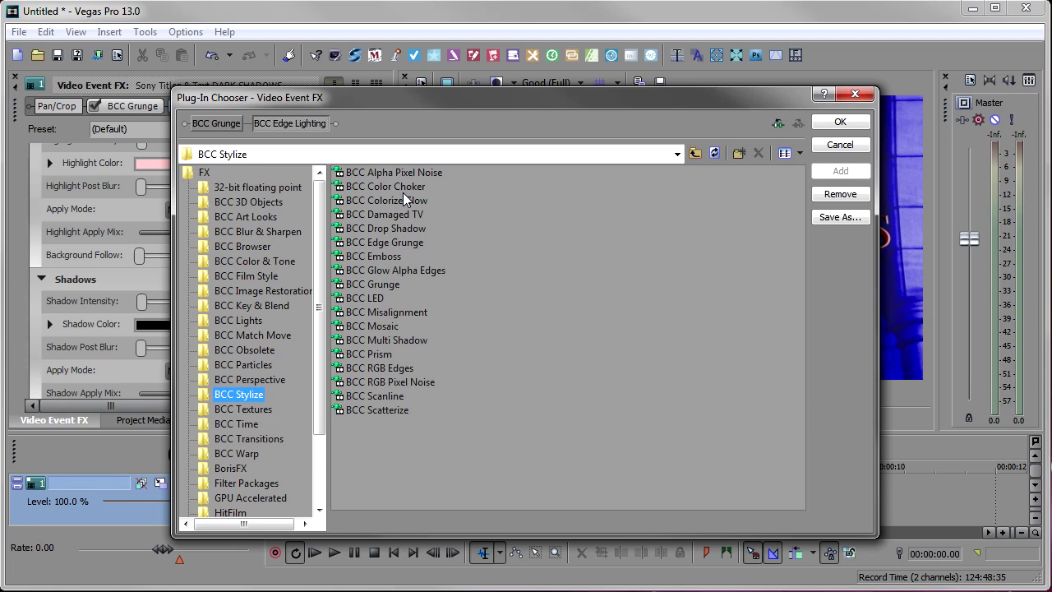
double_click(419, 271)
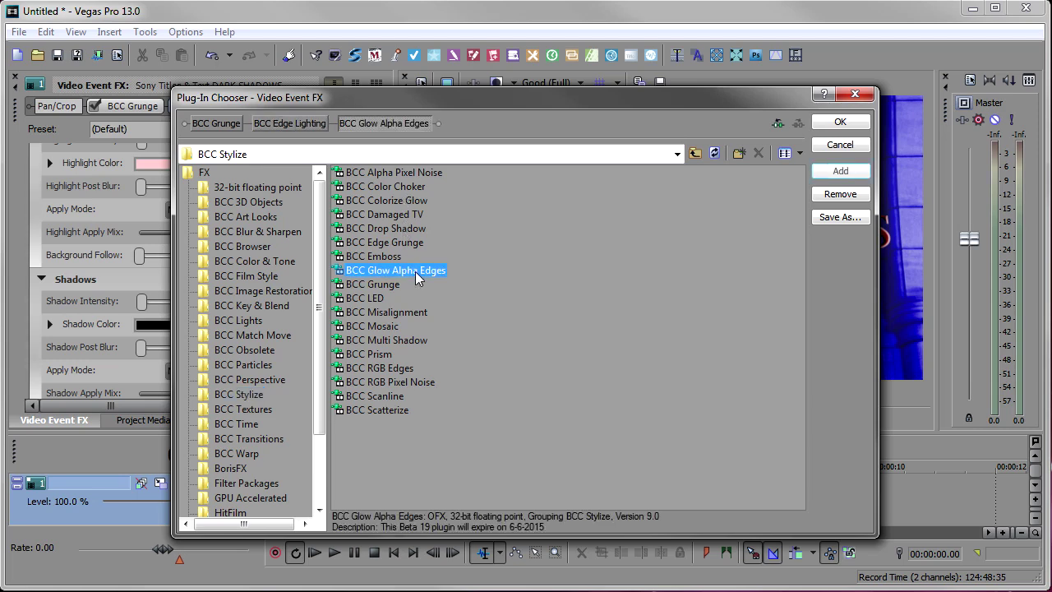
left_click(836, 122)
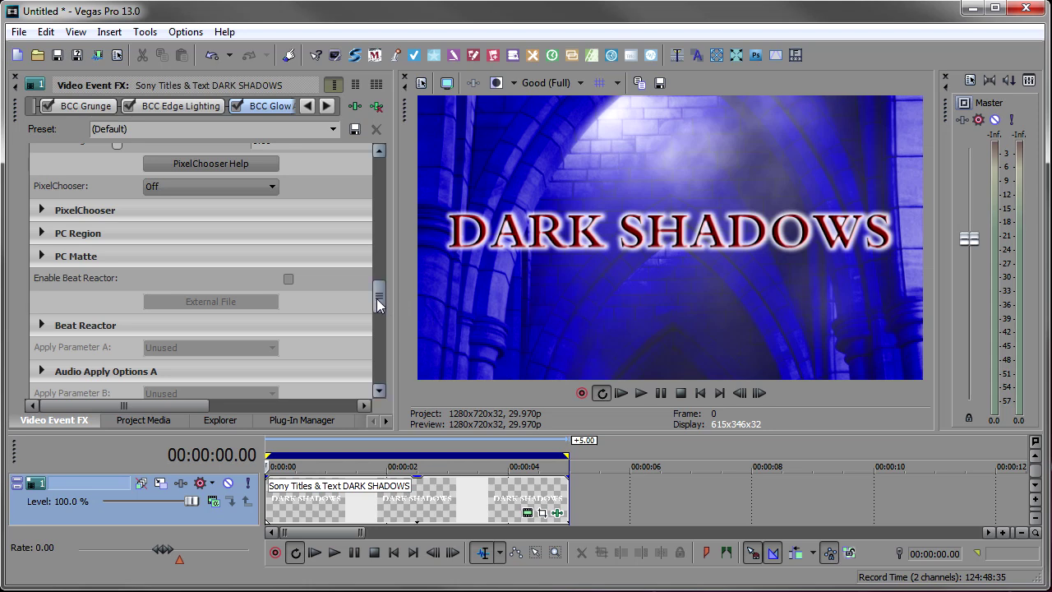
Lower the glow Width to 7.14 and reselect the title event in the timeline.
left_click_drag(377, 297, 375, 181)
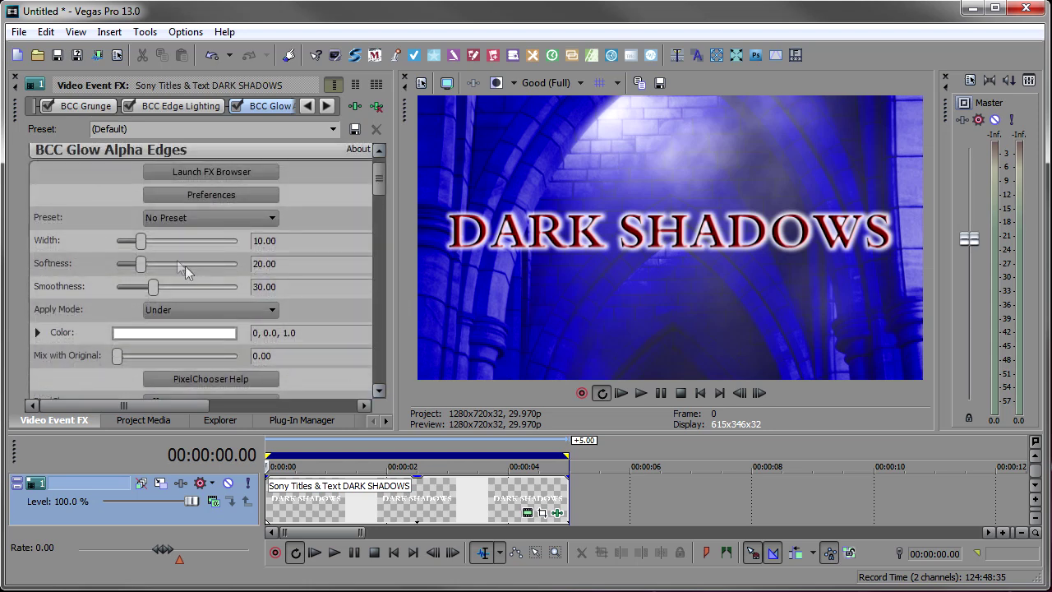
left_click(133, 241)
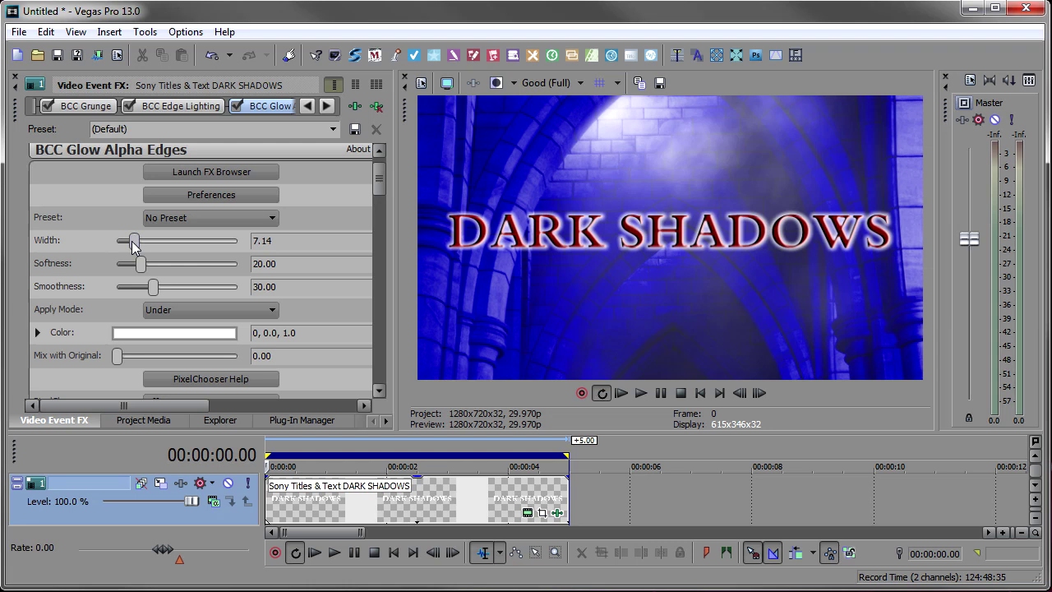
left_click(400, 498)
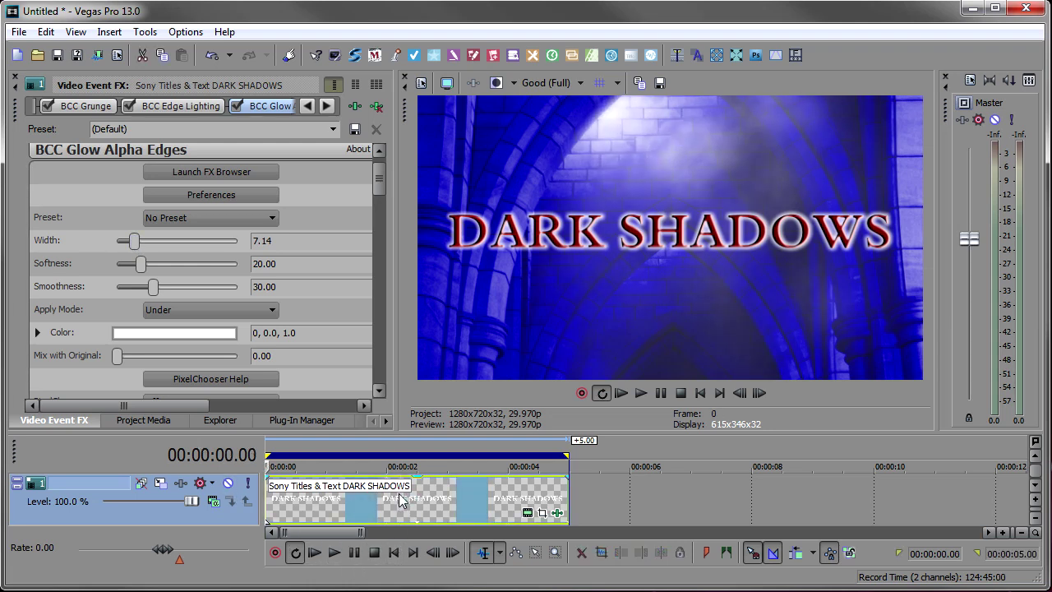